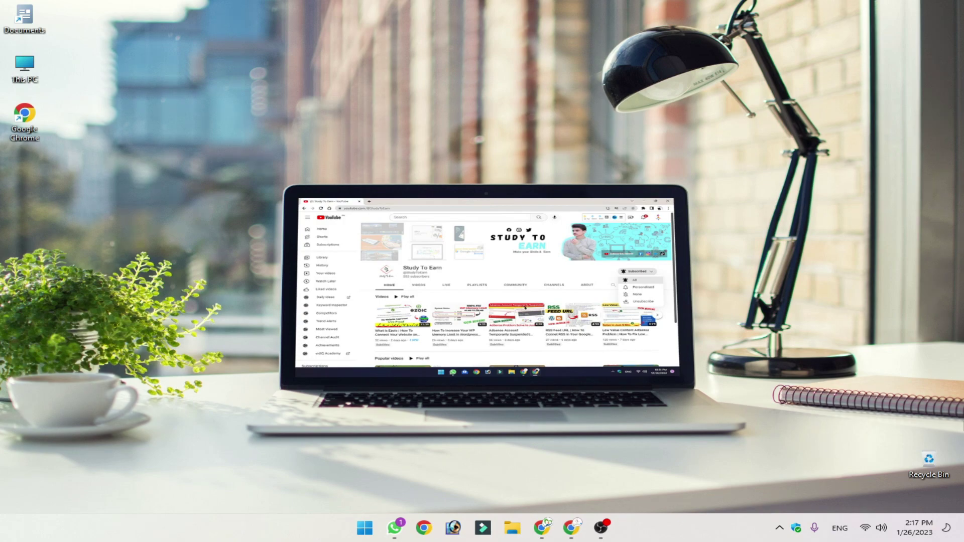
# Step: Switch to the Adsterra publisher account in Chrome and review its Websites and Statistics pages before returning to the dashboard
pyautogui.moveTo(546, 525)
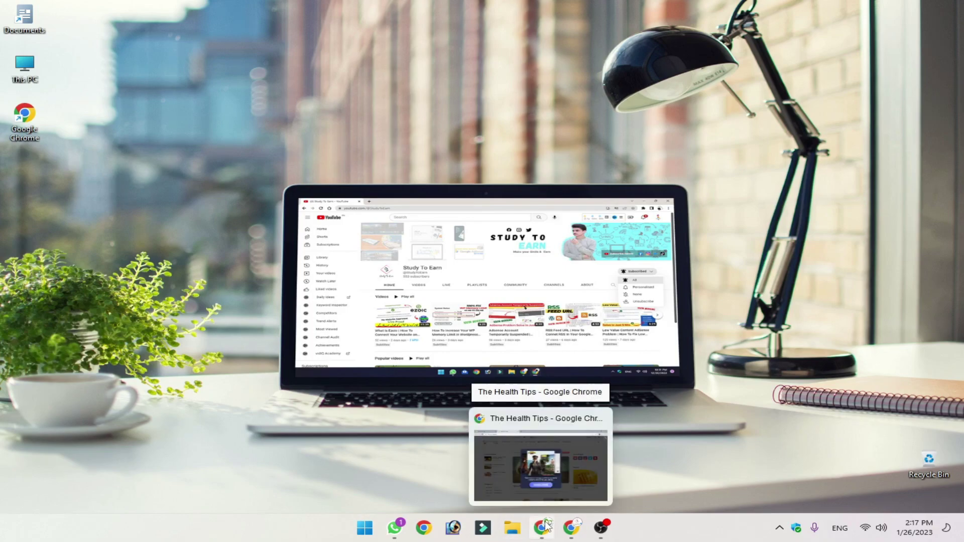
pyautogui.click(571, 527)
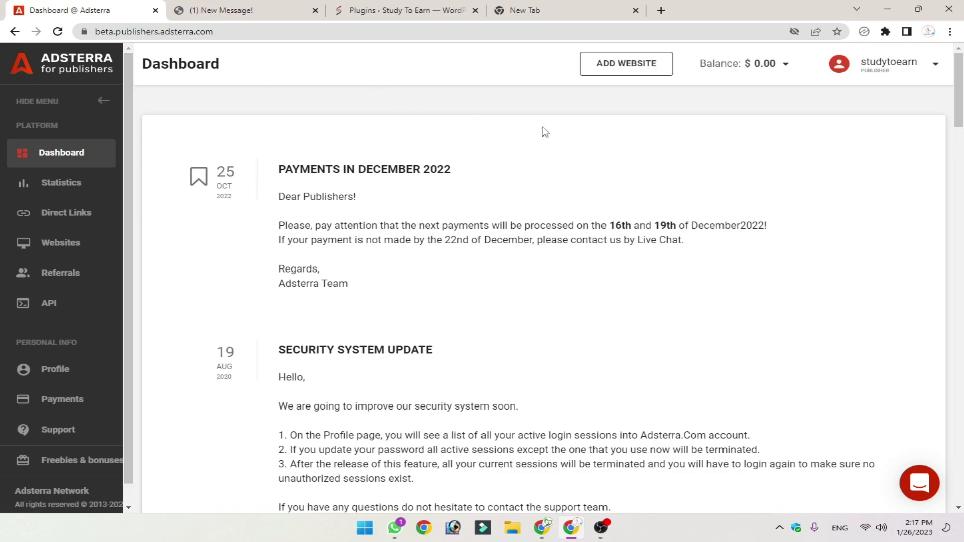
pyautogui.click(52, 248)
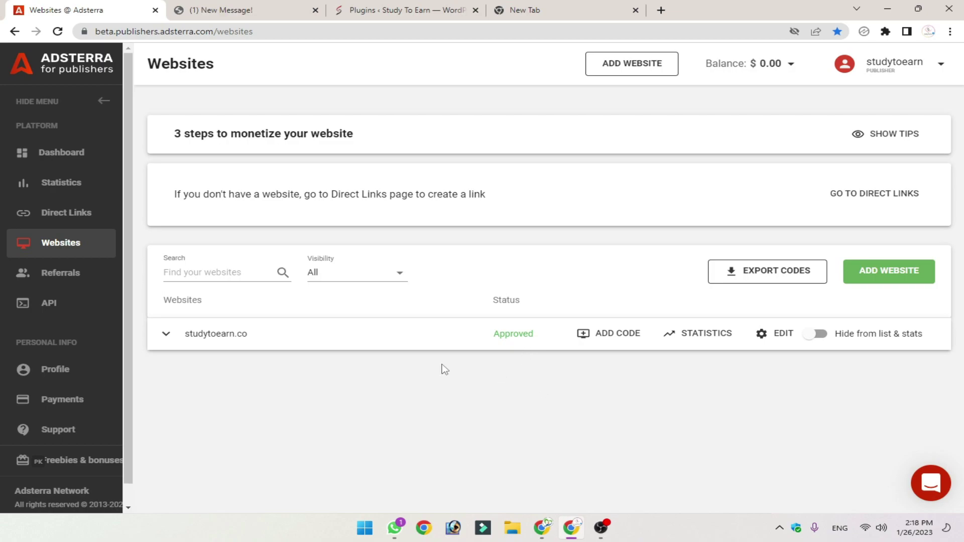
pyautogui.click(68, 186)
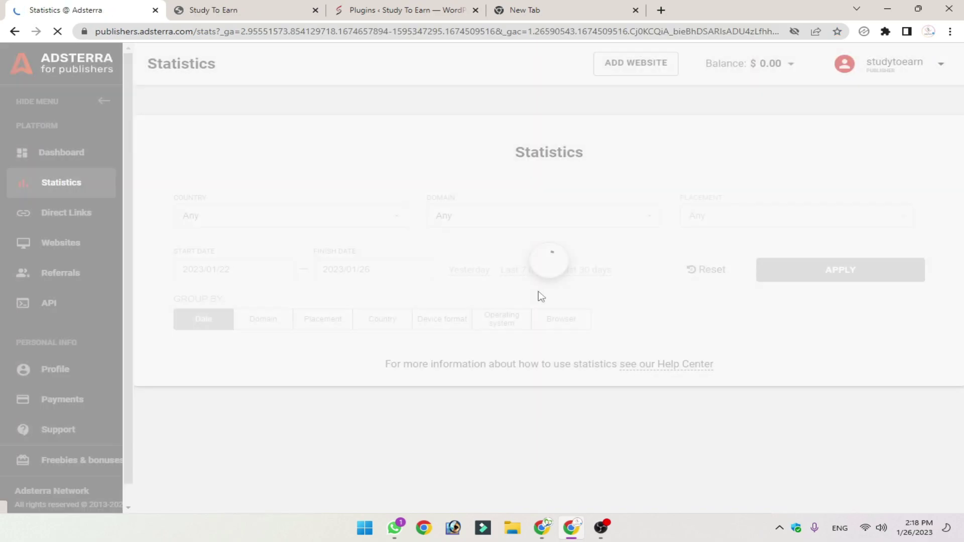
pyautogui.scroll(-2, 508, 273)
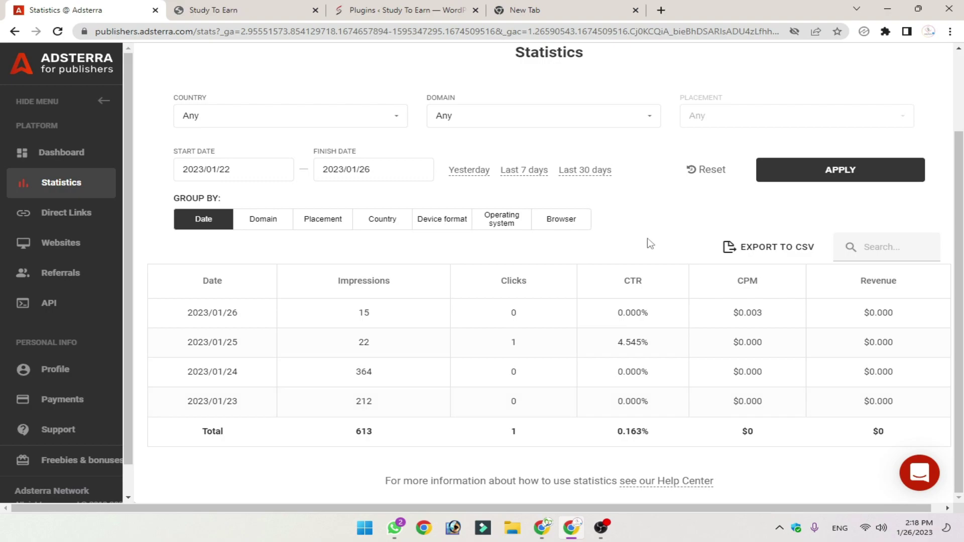
pyautogui.click(47, 154)
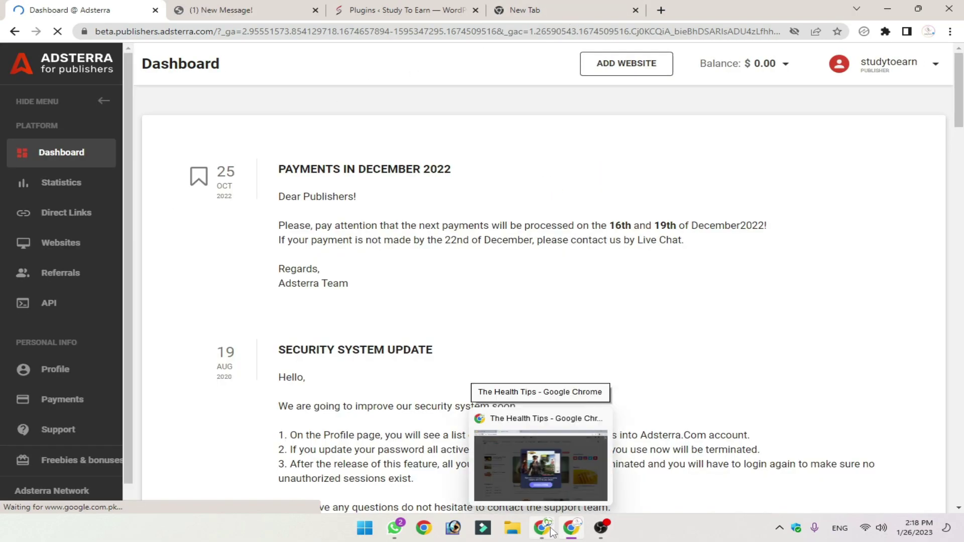
# Step: In the Chrome window showing The Health Tips, find the Adsterra site and open its publisher sign-up form
pyautogui.click(551, 531)
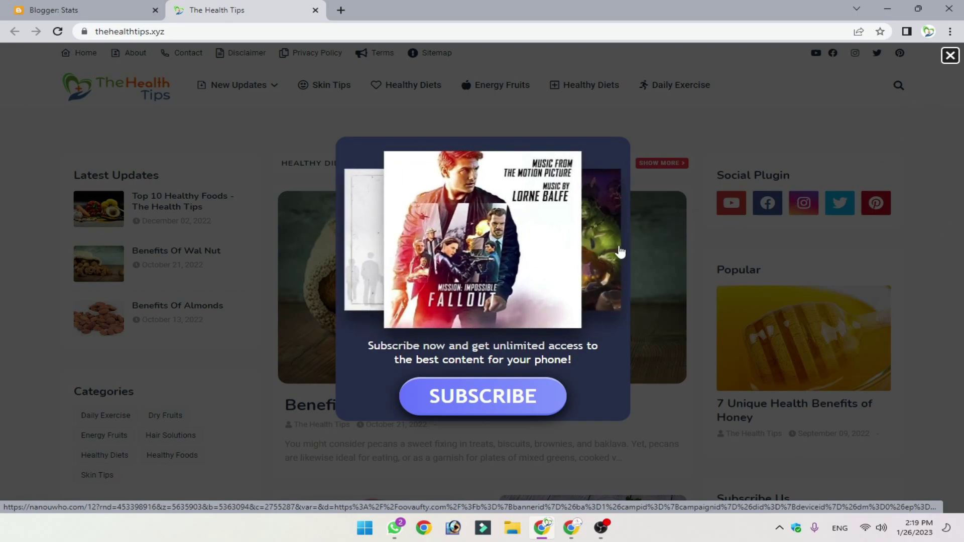
pyautogui.hotkey('ctrl', 't')
pyautogui.write('adsterra')
pyautogui.press('Return')
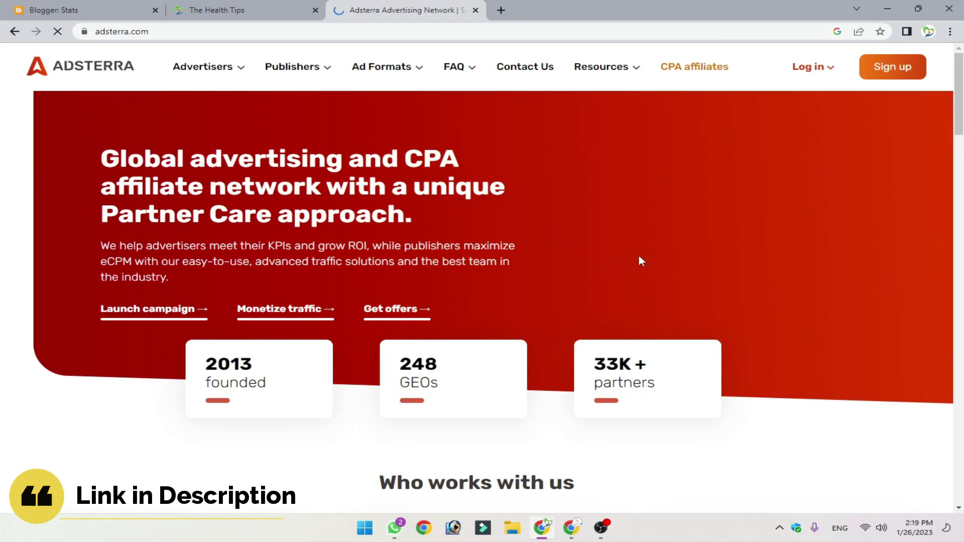
pyautogui.click(893, 71)
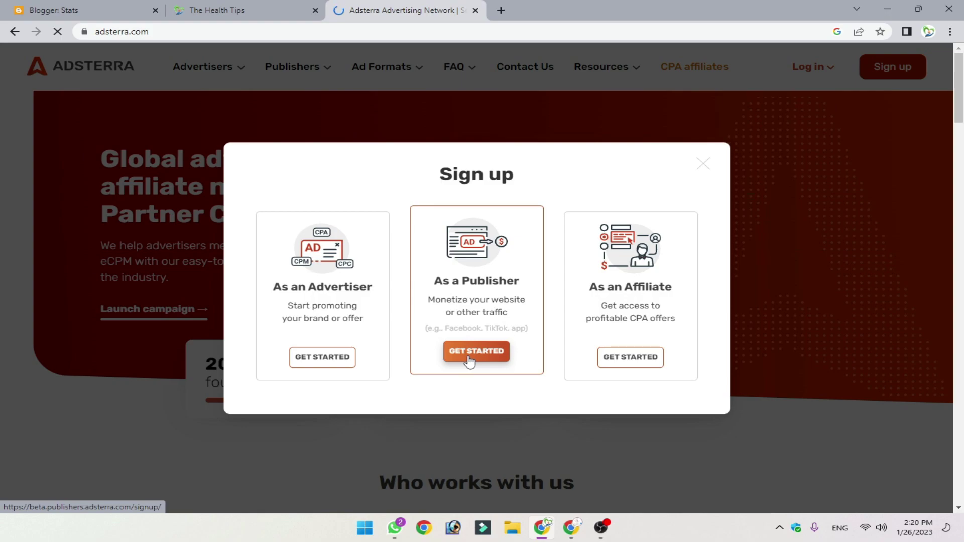
pyautogui.click(489, 359)
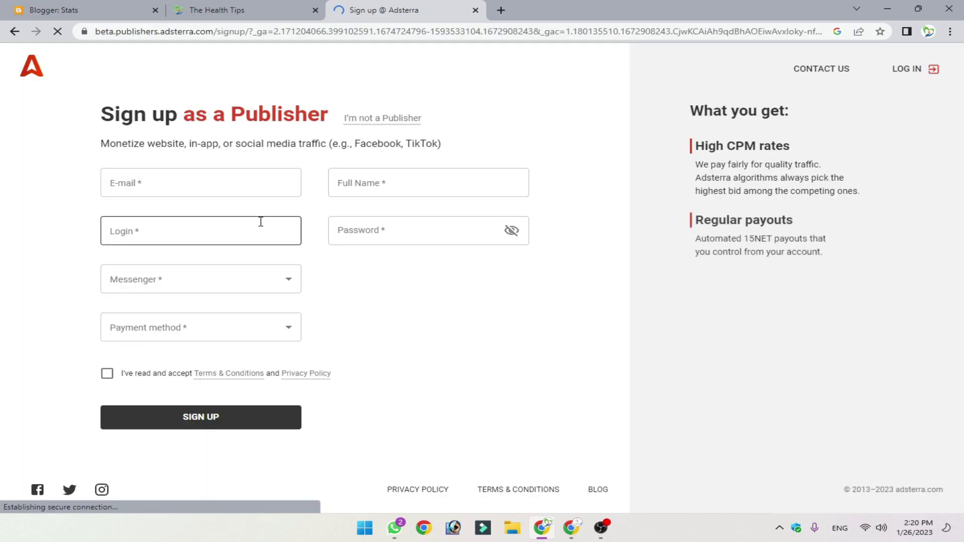
# Step: Try the sign-up form with Facebook as messenger, PayPal as payment method and the terms accepted, leaving without submitting it
pyautogui.click(112, 187)
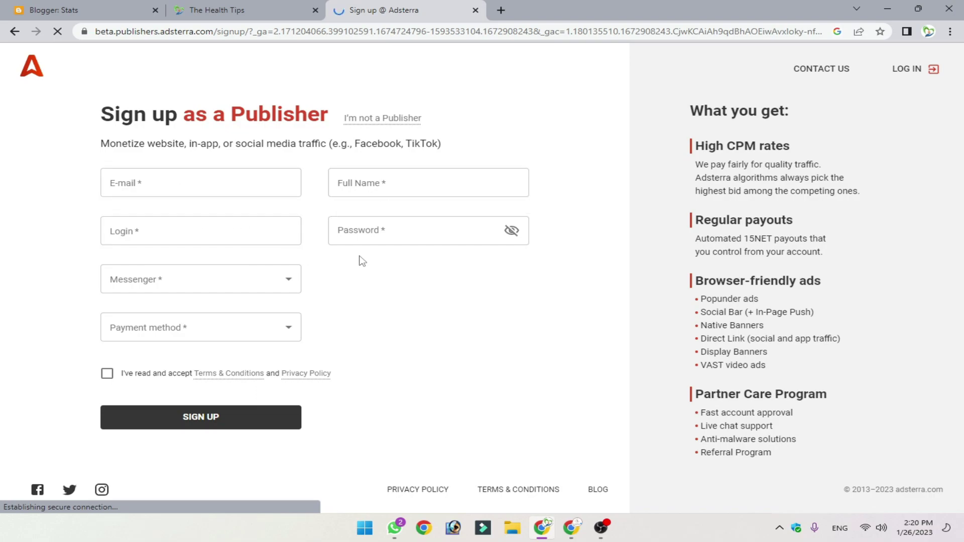
pyautogui.click(162, 290)
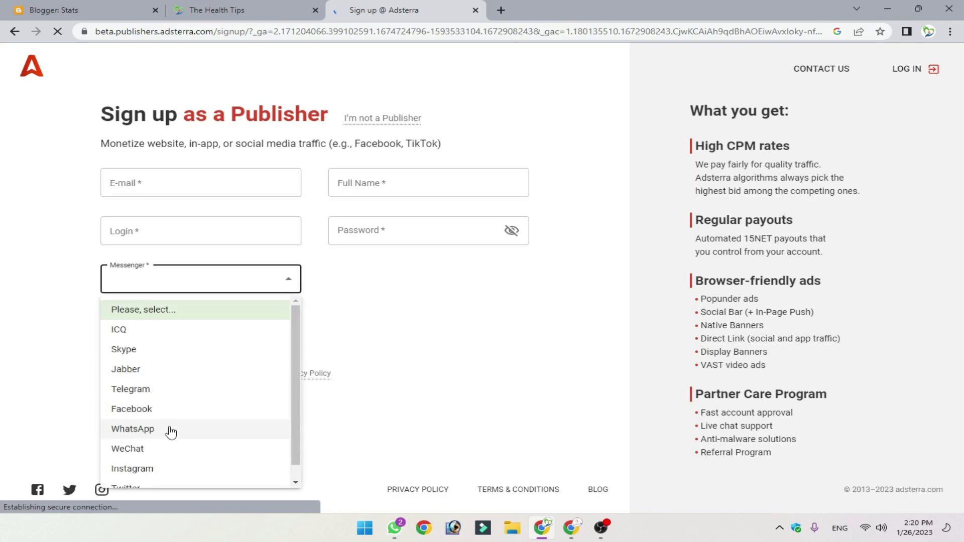
pyautogui.click(173, 408)
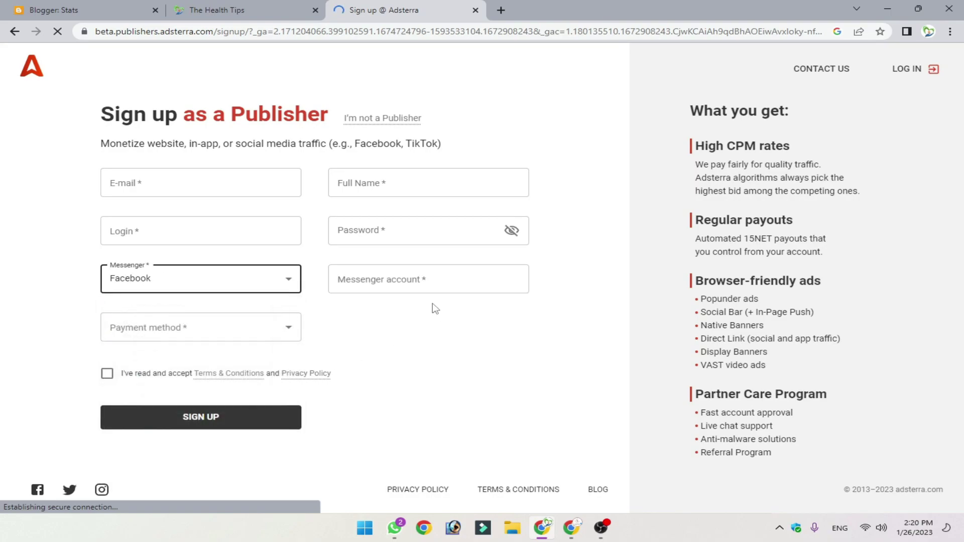
pyautogui.click(234, 322)
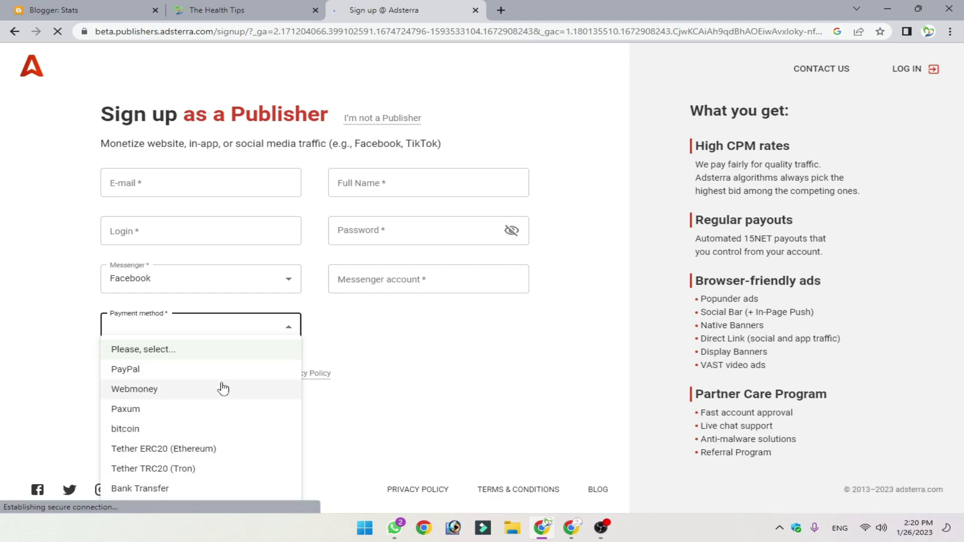
pyautogui.click(392, 326)
pyautogui.click(237, 348)
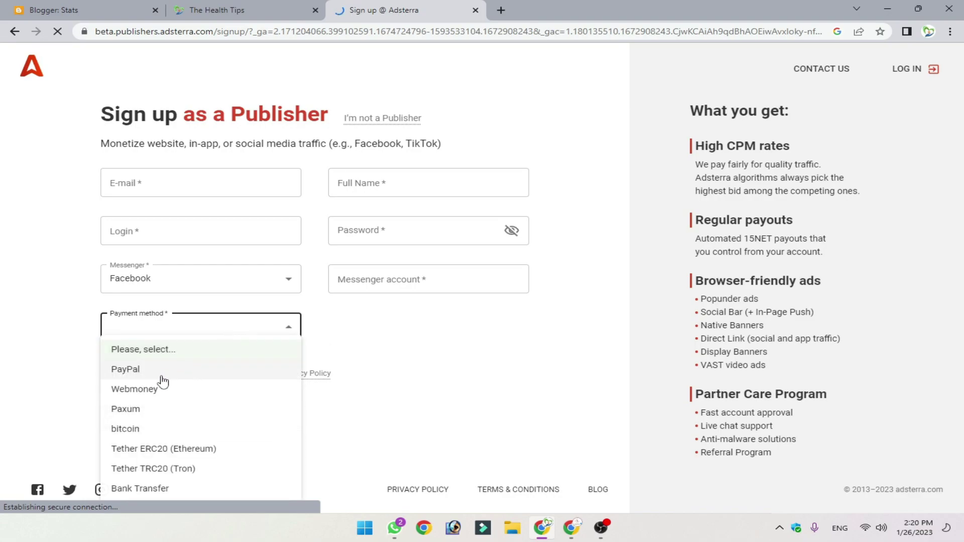
pyautogui.click(130, 370)
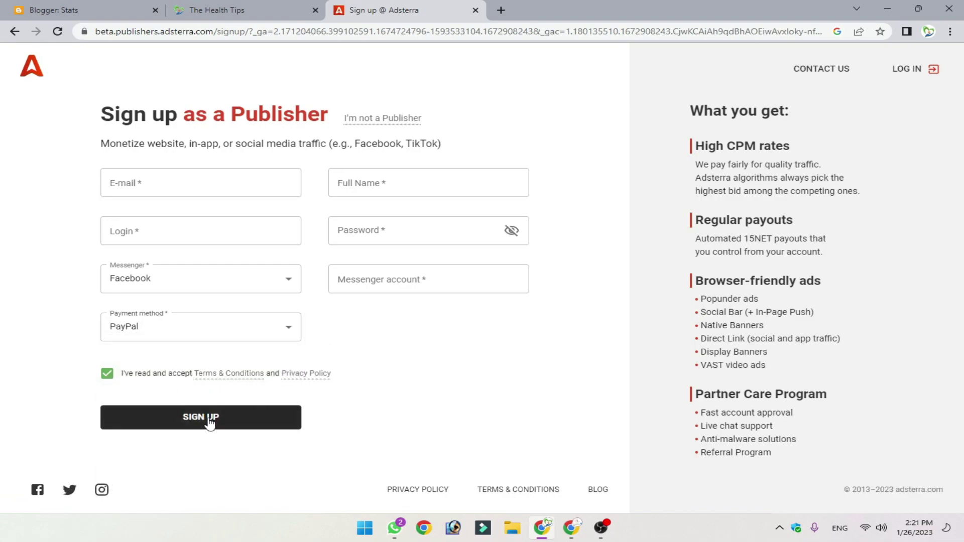
pyautogui.click(475, 10)
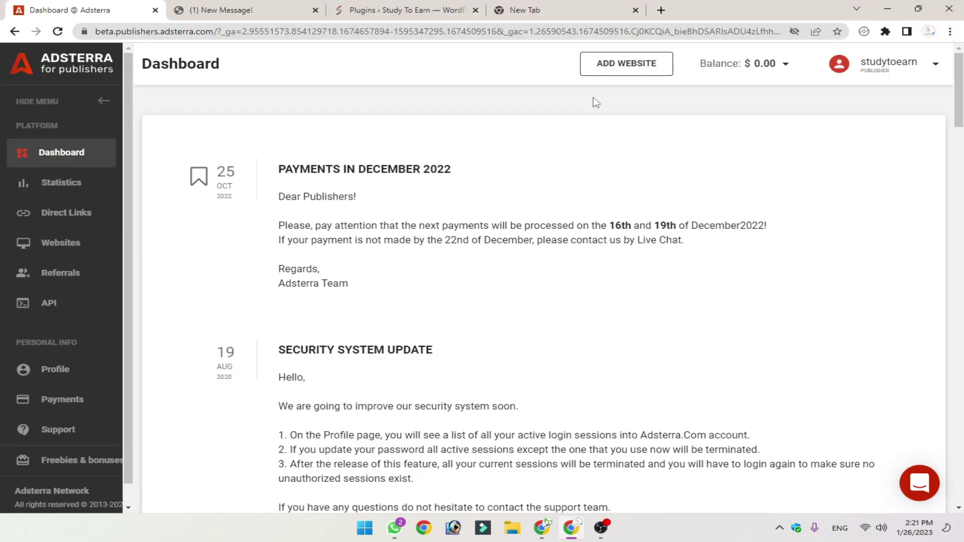
# Step: Review the publisher dashboard and examine the ad units listed under studytoearn.co on the Websites page
pyautogui.scroll(-3, 456, 168)
pyautogui.scroll(3, 194, 252)
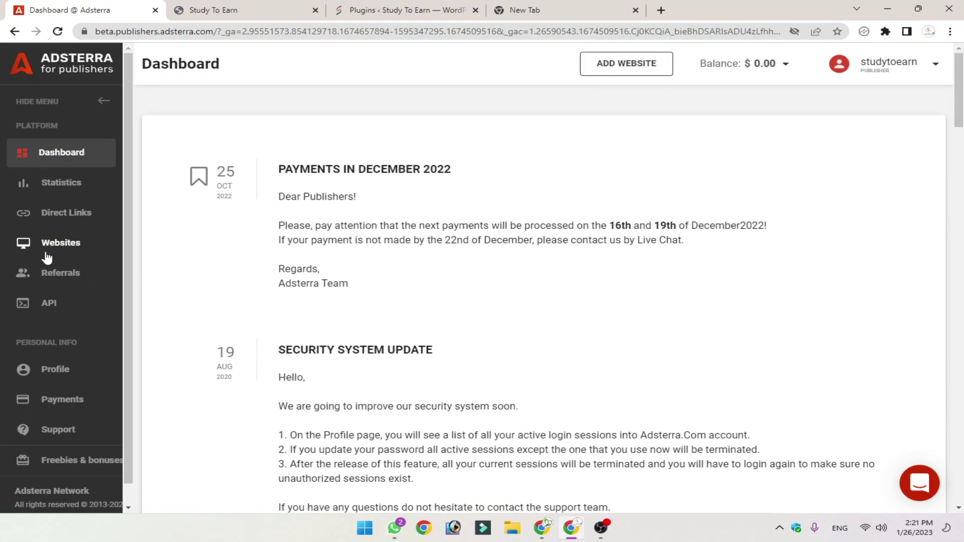
pyautogui.click(75, 246)
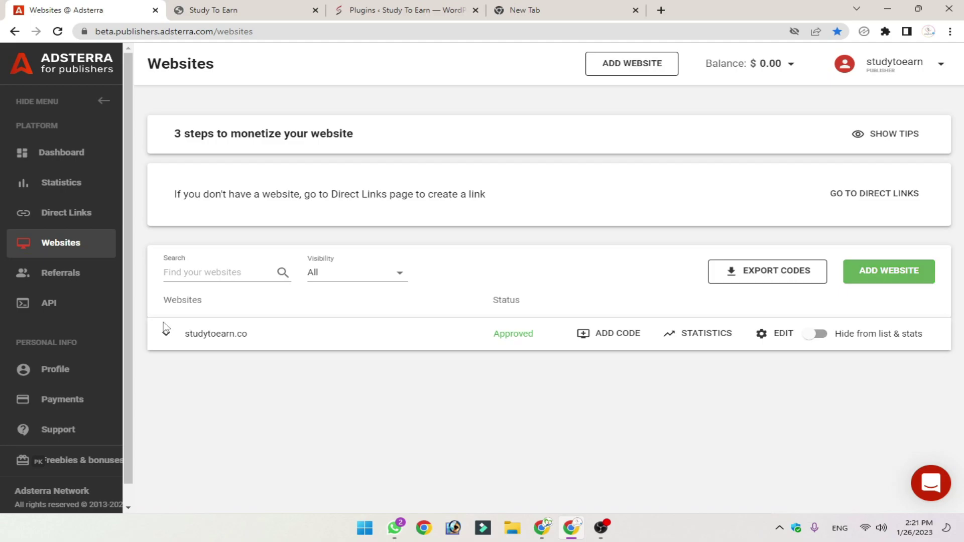
pyautogui.click(165, 335)
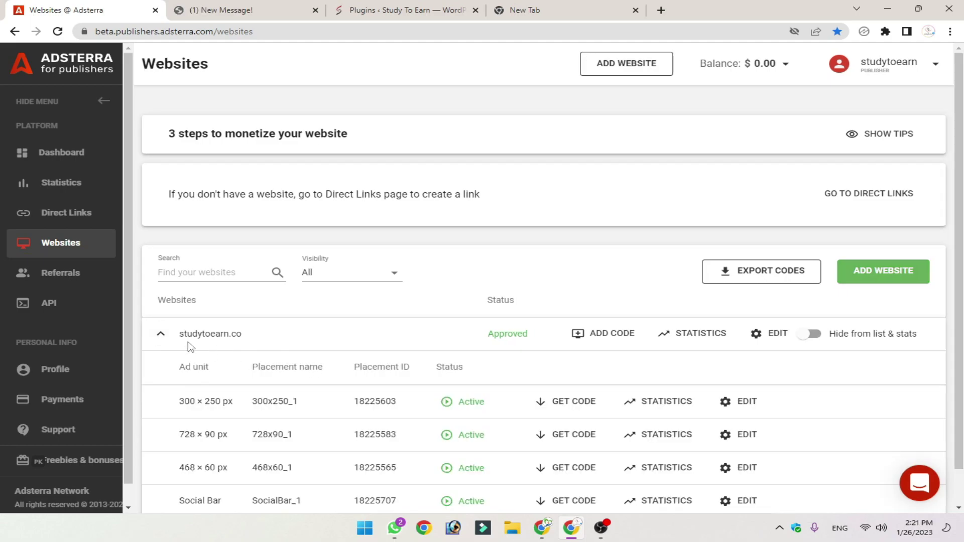
pyautogui.scroll(-1, 321, 408)
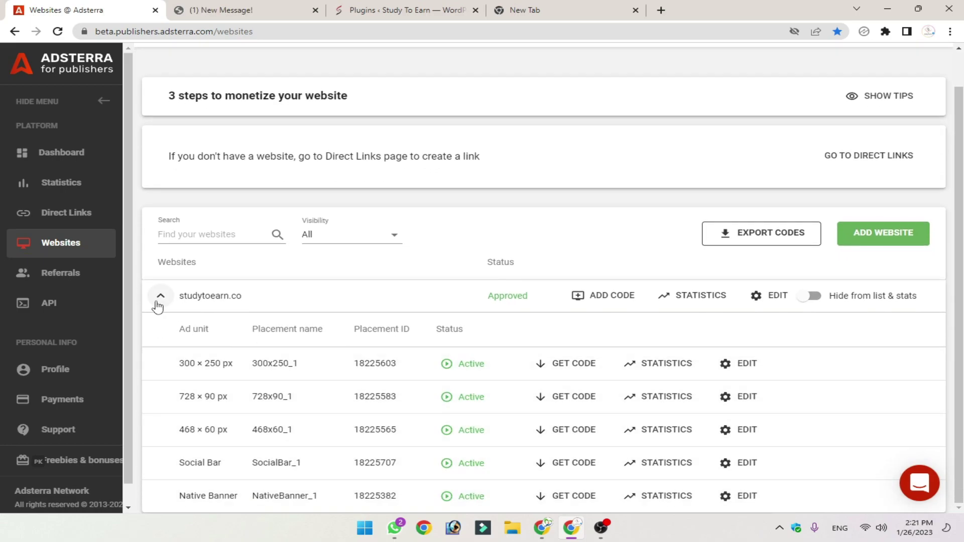
pyautogui.click(161, 296)
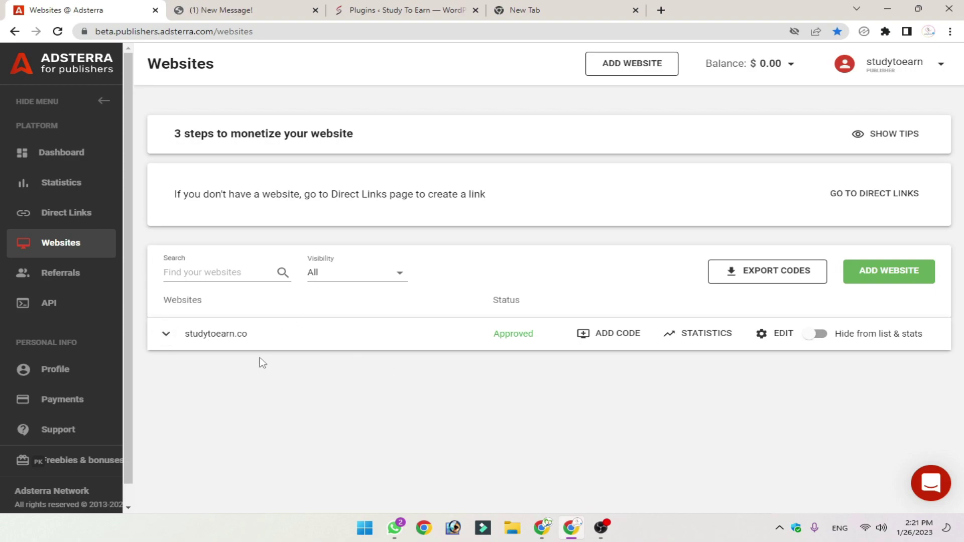
# Step: Examine the ads on the reloaded studytoearn.co homepage and in its "Windows 11 is Secure or Not?" article, dismissing the browser extension ad
pyautogui.click(235, 10)
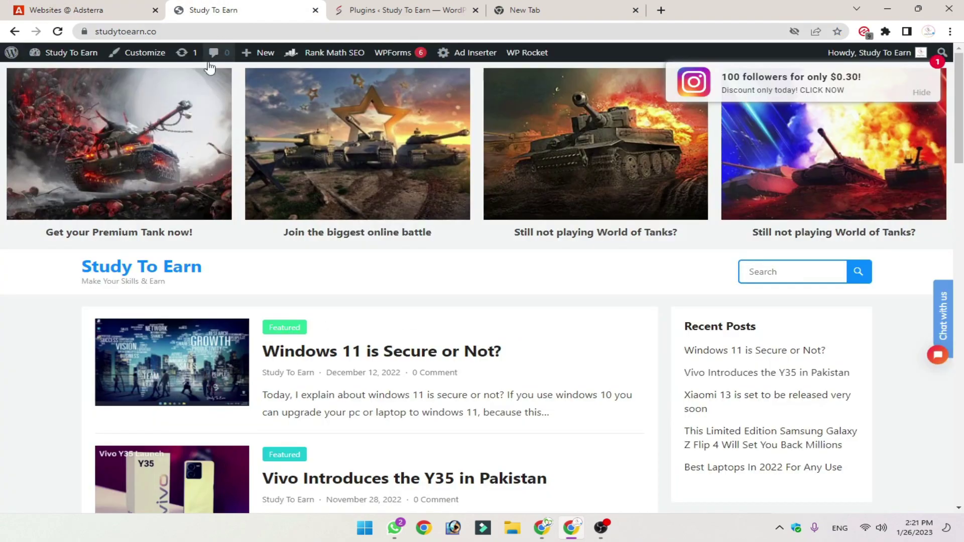
pyautogui.click(57, 32)
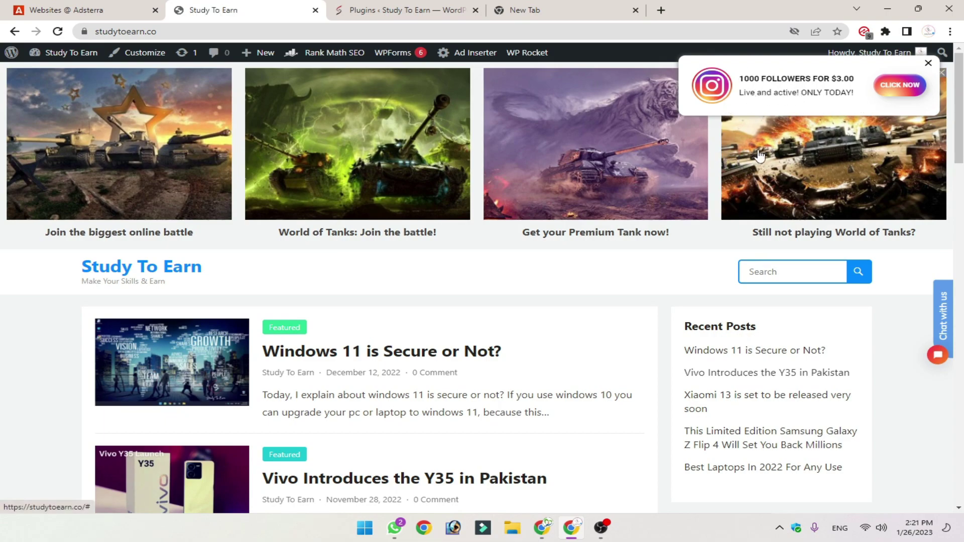
pyautogui.scroll(-1, 374, 193)
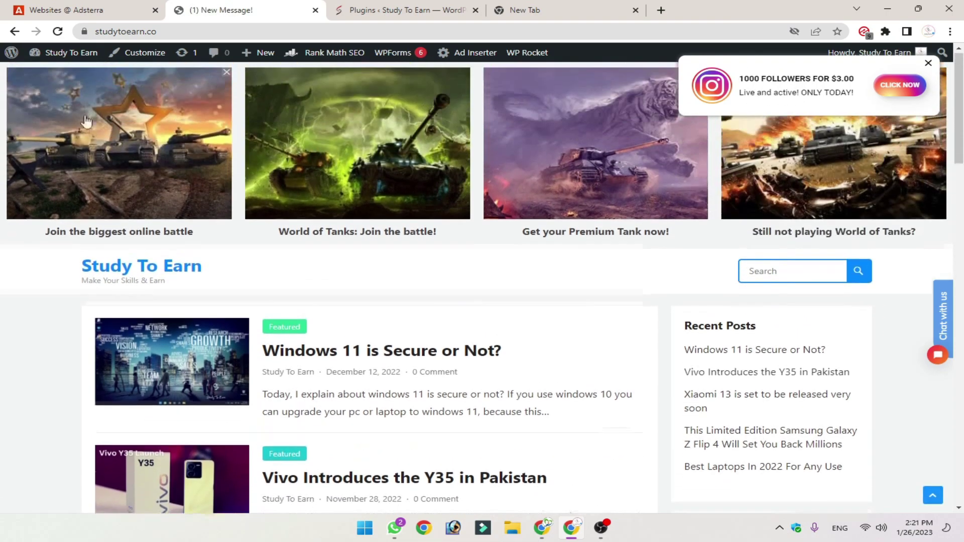
pyautogui.scroll(-8, 532, 216)
pyautogui.scroll(6, 576, 232)
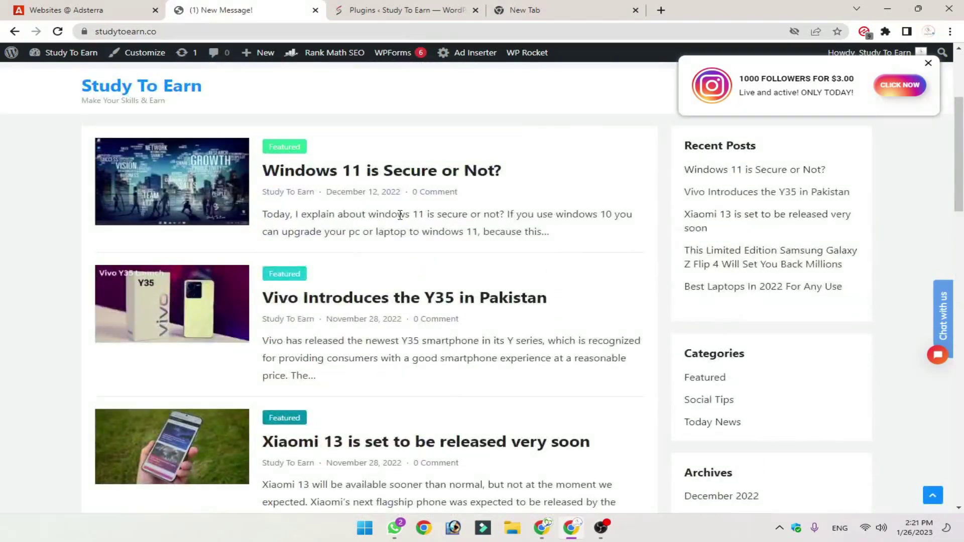
pyautogui.click(391, 172)
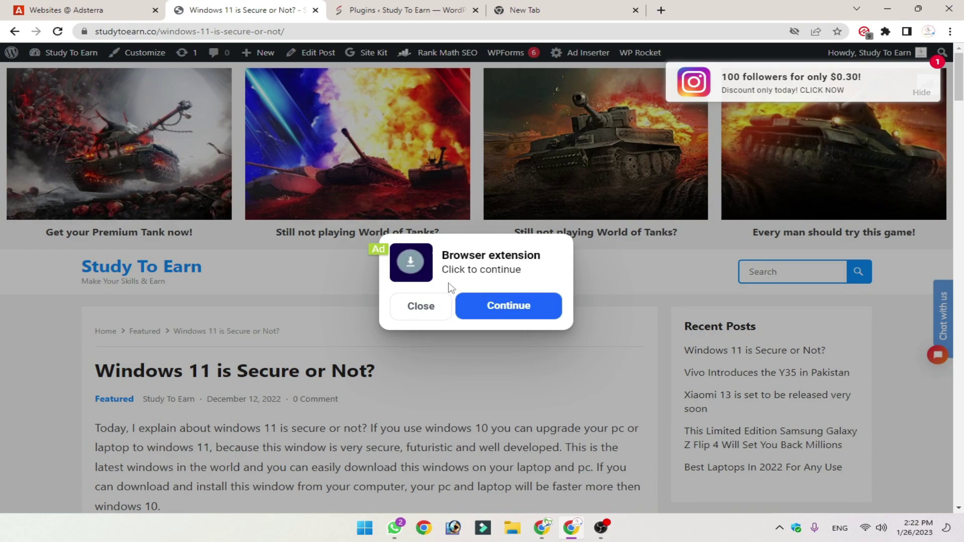
pyautogui.click(424, 308)
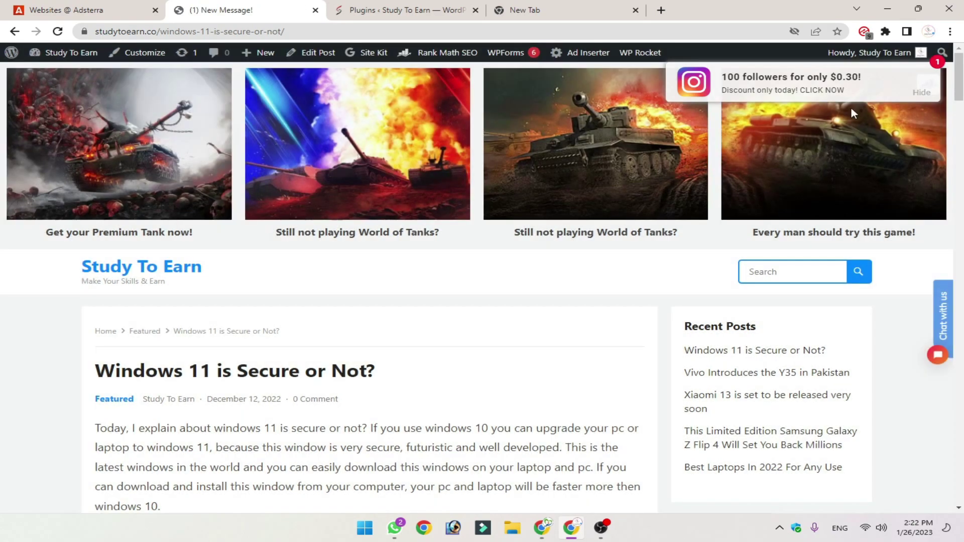
pyautogui.hotkey('ctrl', 'shift', 'Tab')
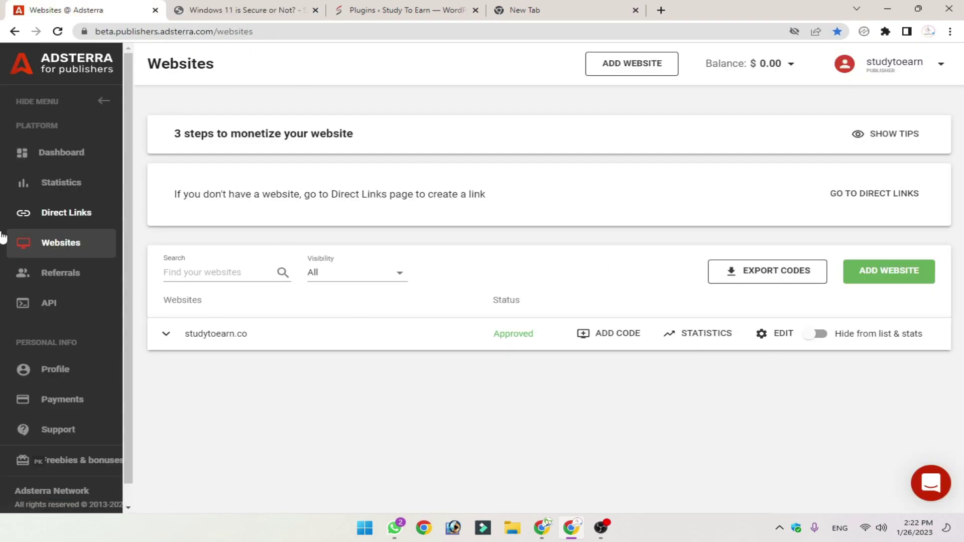
pyautogui.click(878, 272)
pyautogui.click(252, 140)
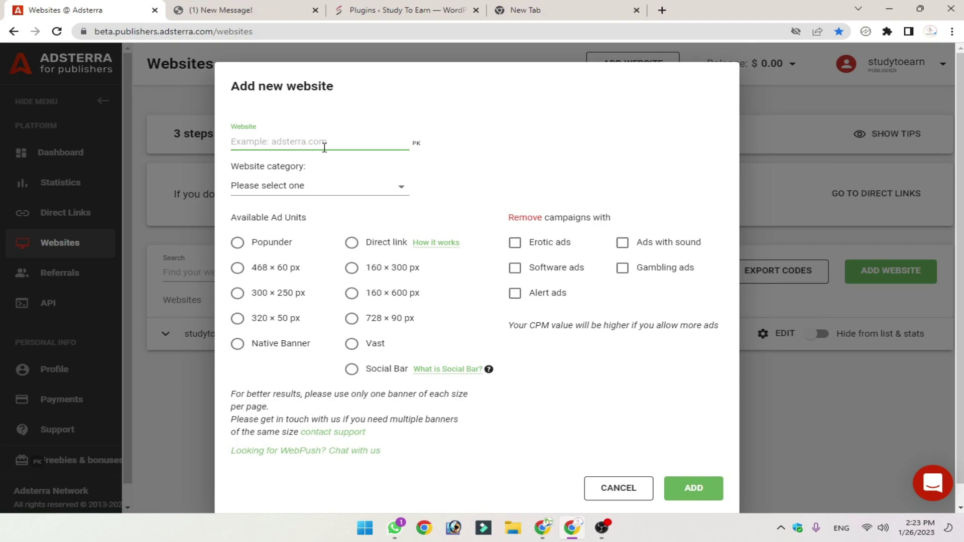
pyautogui.click(542, 527)
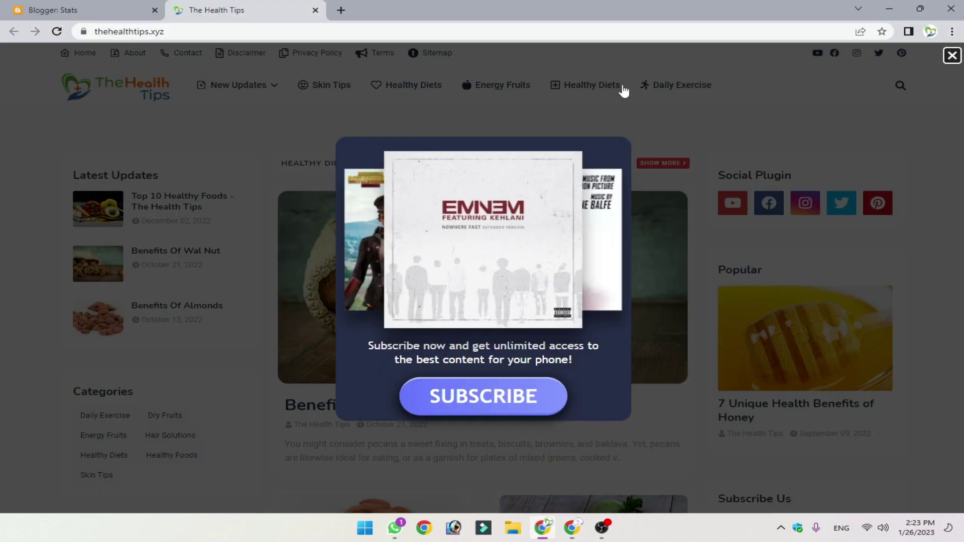
pyautogui.click(132, 31)
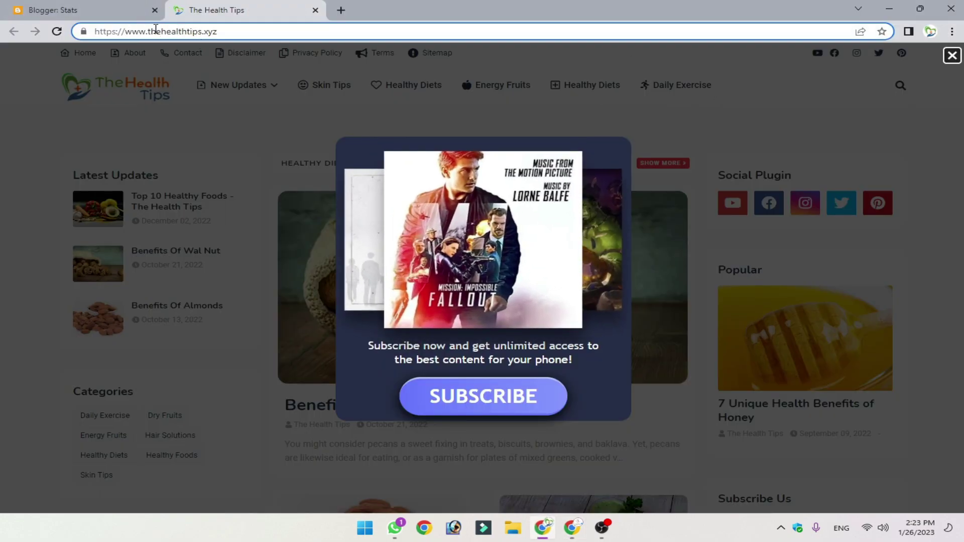
pyautogui.hotkey('ctrl', 'a')
pyautogui.hotkey('ctrl', 'c')
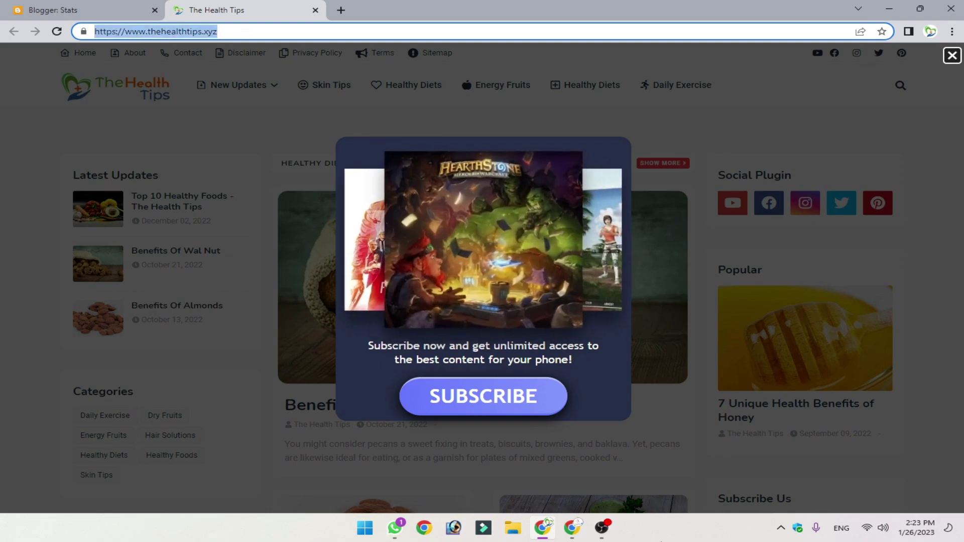
pyautogui.click(571, 530)
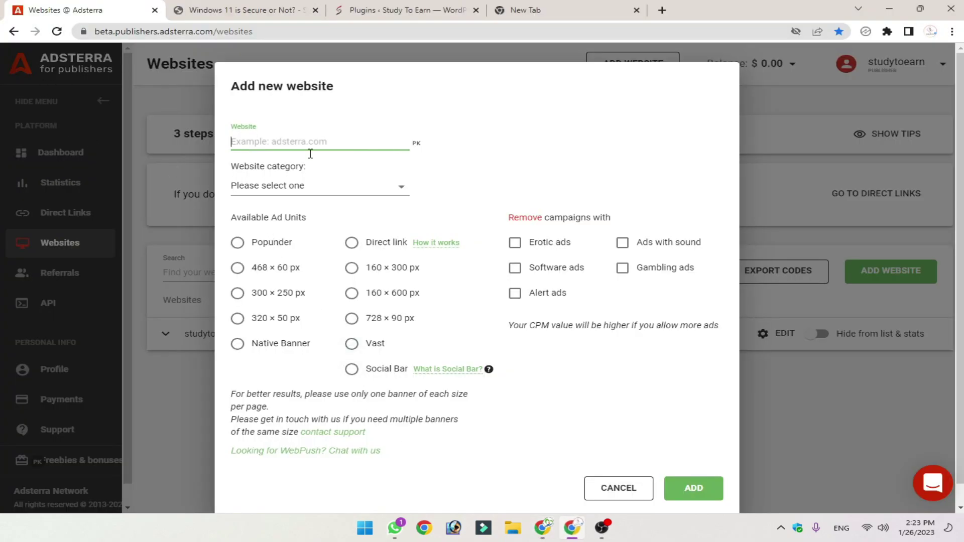
pyautogui.hotkey('ctrl', 'v')
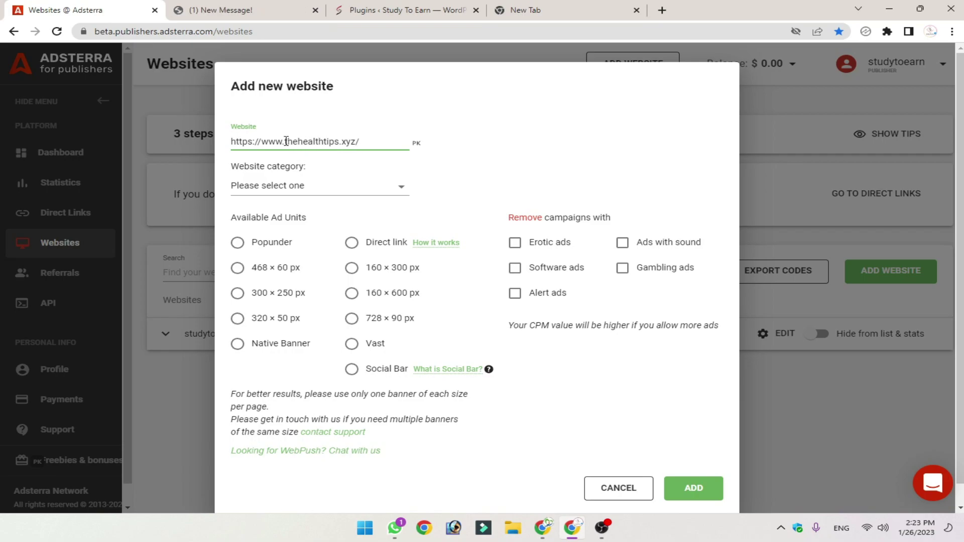
# Step: Shorten the new website's address to thehealthtips.xyz and set its category to Social
pyautogui.moveTo(283, 142); pyautogui.dragTo(230, 142)
pyautogui.press('BackSpace')
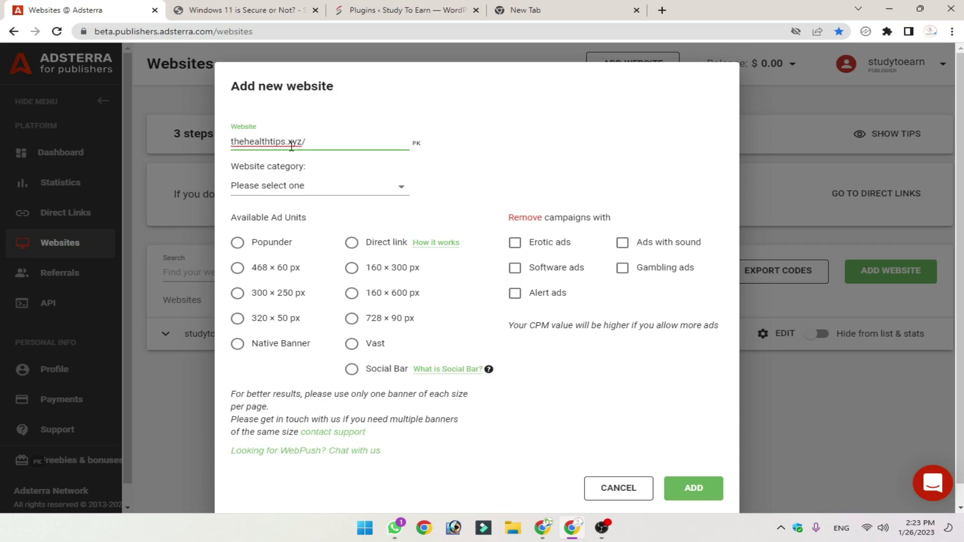
pyautogui.press('BackSpace')
pyautogui.click(280, 161)
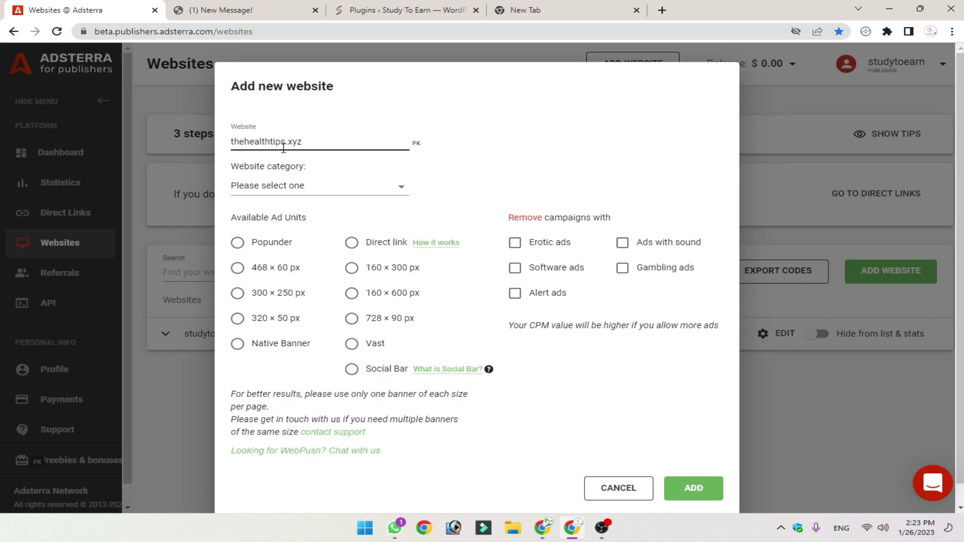
pyautogui.click(293, 186)
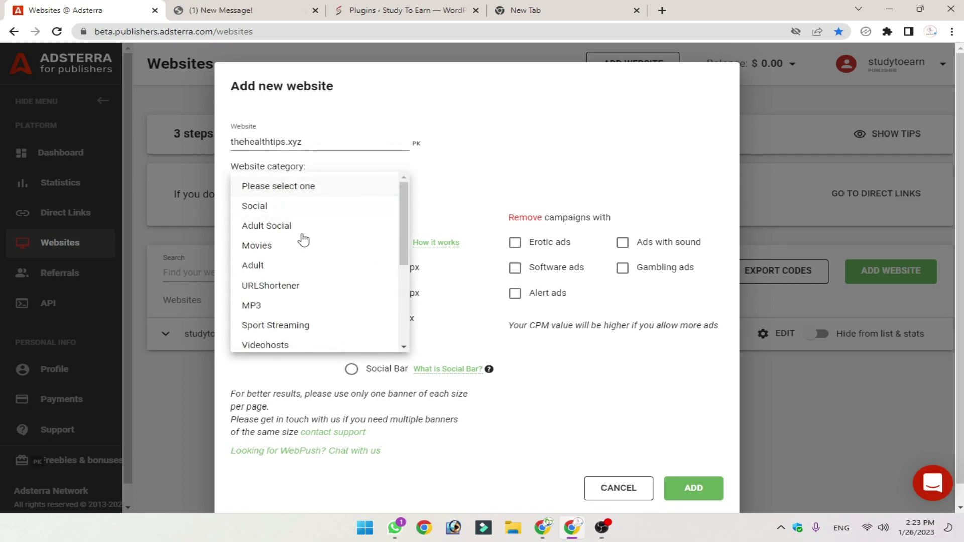
pyautogui.click(256, 206)
pyautogui.click(308, 195)
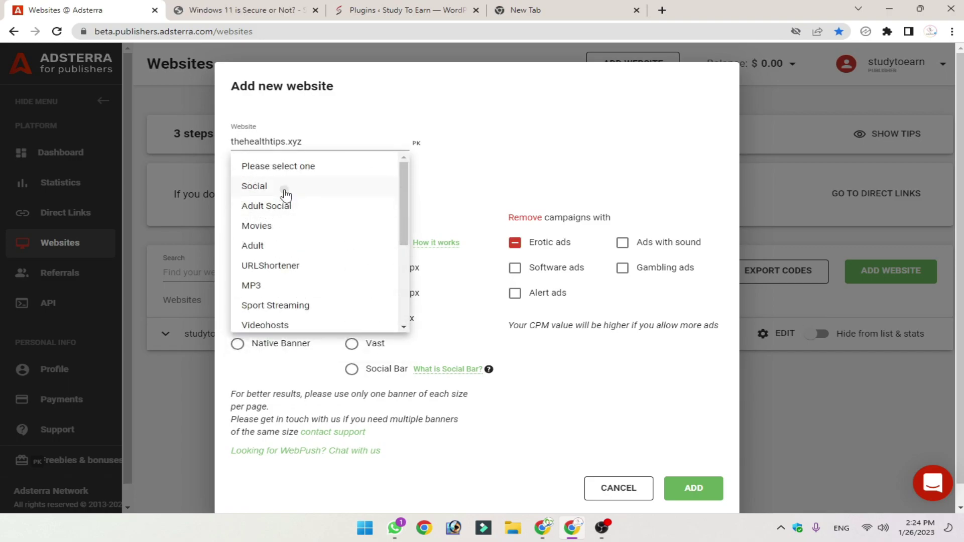
pyautogui.click(282, 190)
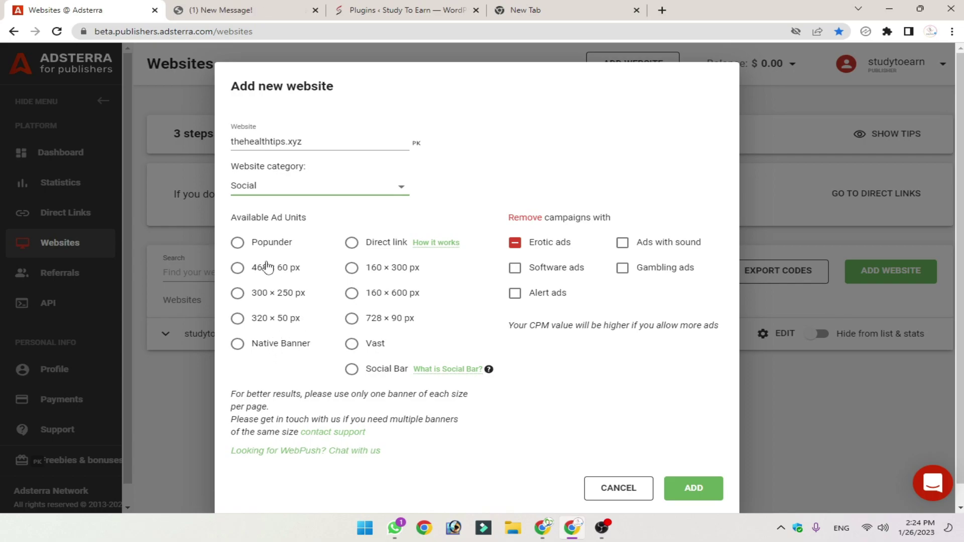
# Step: Choose the Native Banner ad unit, submit the website for approval and dismiss the confirmation
pyautogui.click(238, 345)
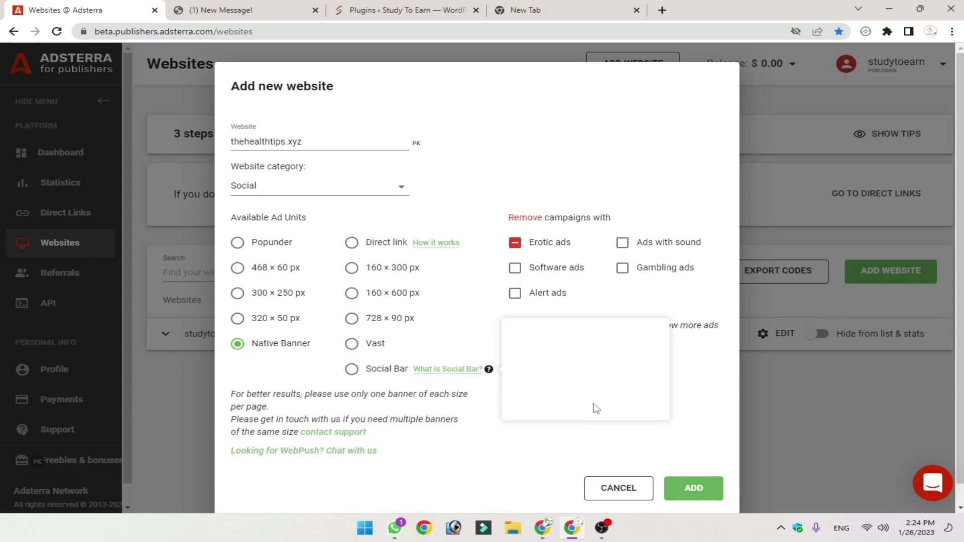
pyautogui.click(701, 499)
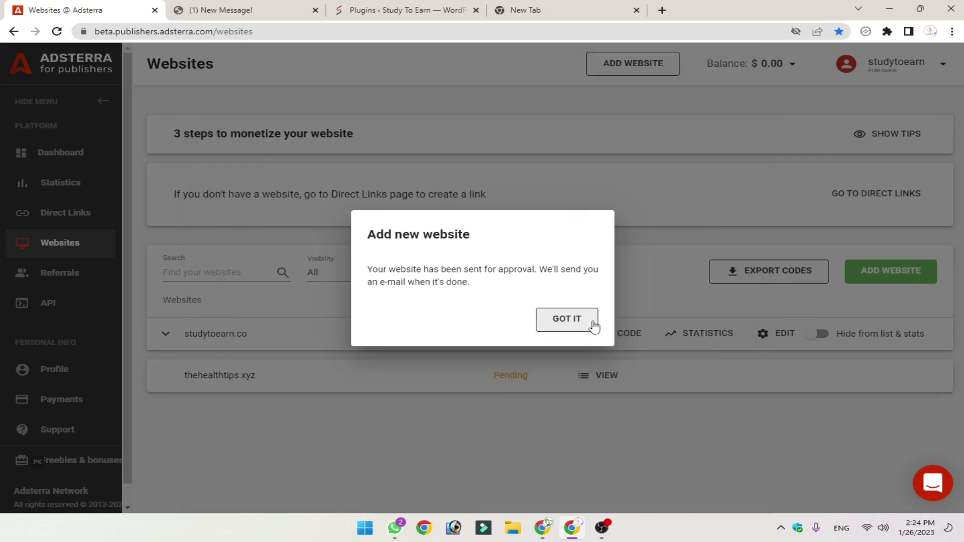
pyautogui.click(589, 325)
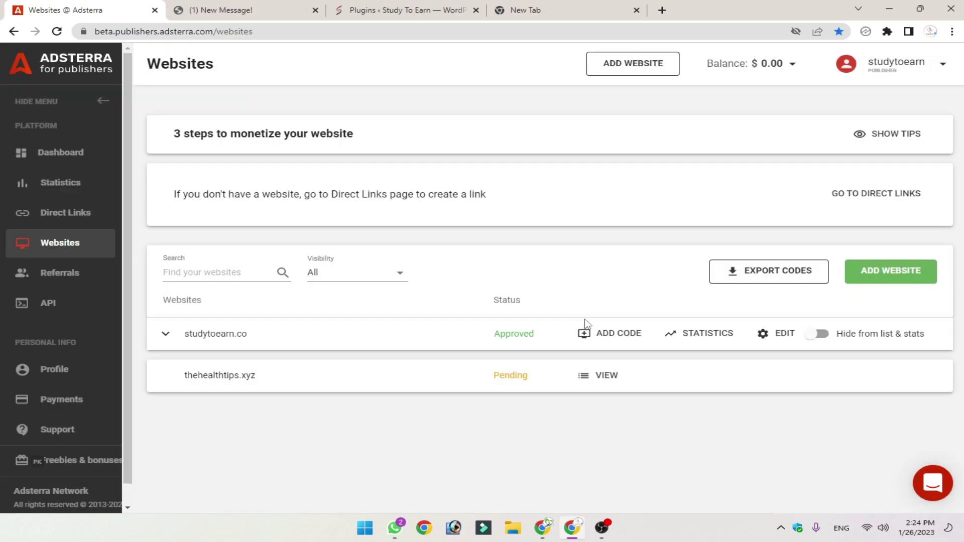
# Step: Check the approval status of thehealthtips.xyz in the website list, reloading the page to refresh it
pyautogui.doubleClick(524, 388)
pyautogui.click(553, 404)
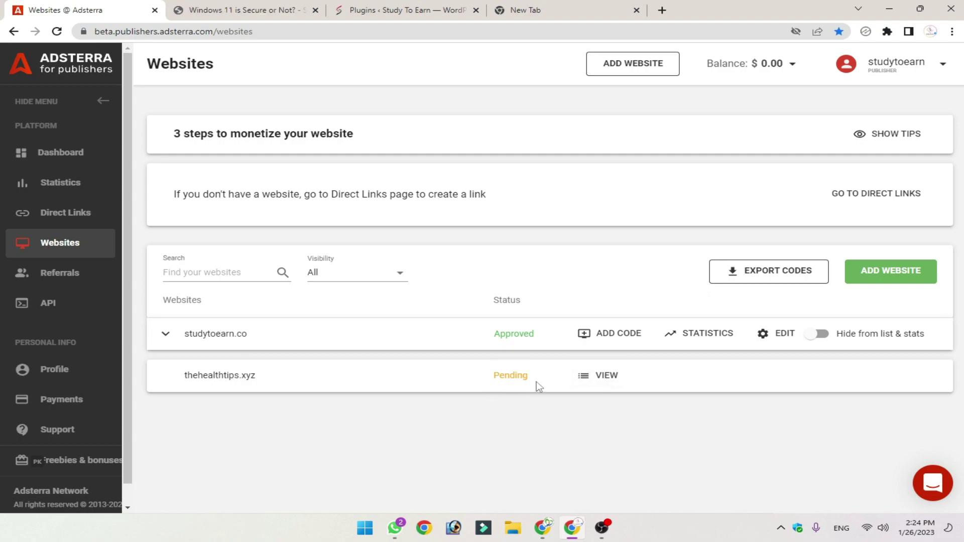
pyautogui.moveTo(537, 383); pyautogui.dragTo(465, 387)
pyautogui.click(490, 427)
pyautogui.click(517, 377)
pyautogui.click(563, 366)
pyautogui.press('F5')
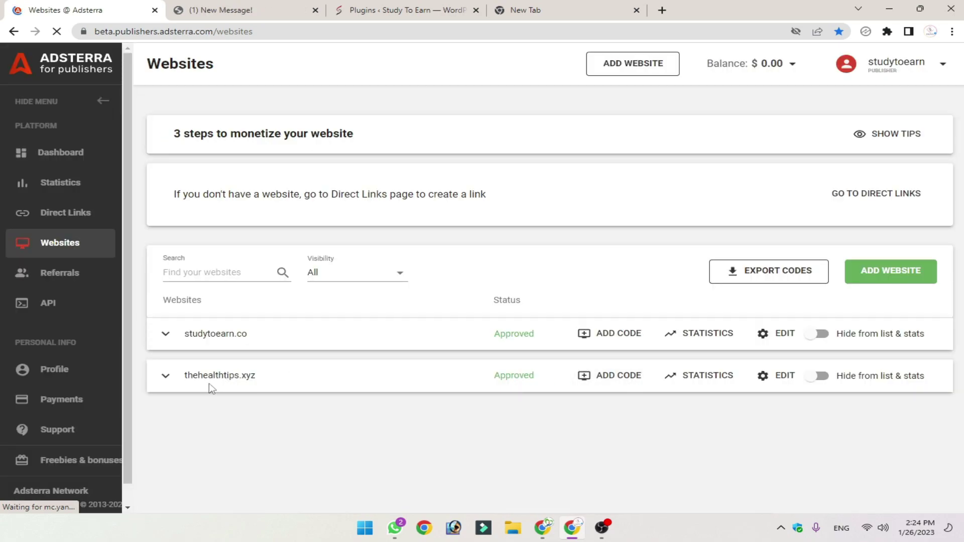
pyautogui.moveTo(495, 387); pyautogui.dragTo(547, 388)
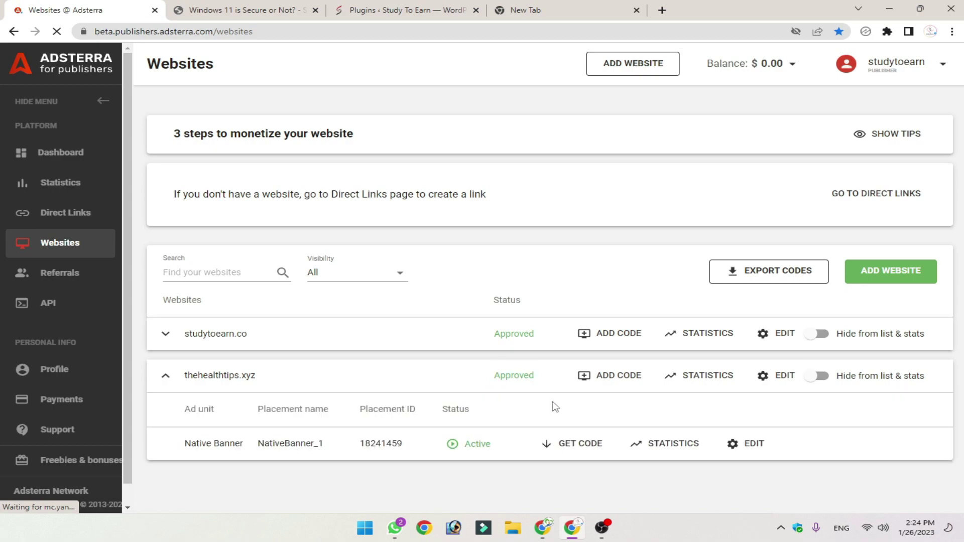
# Step: Expand the ad units of thehealthtips.xyz and copy the NativeBanner_1 ad code
pyautogui.click(165, 377)
pyautogui.click(165, 376)
pyautogui.click(166, 377)
pyautogui.click(166, 376)
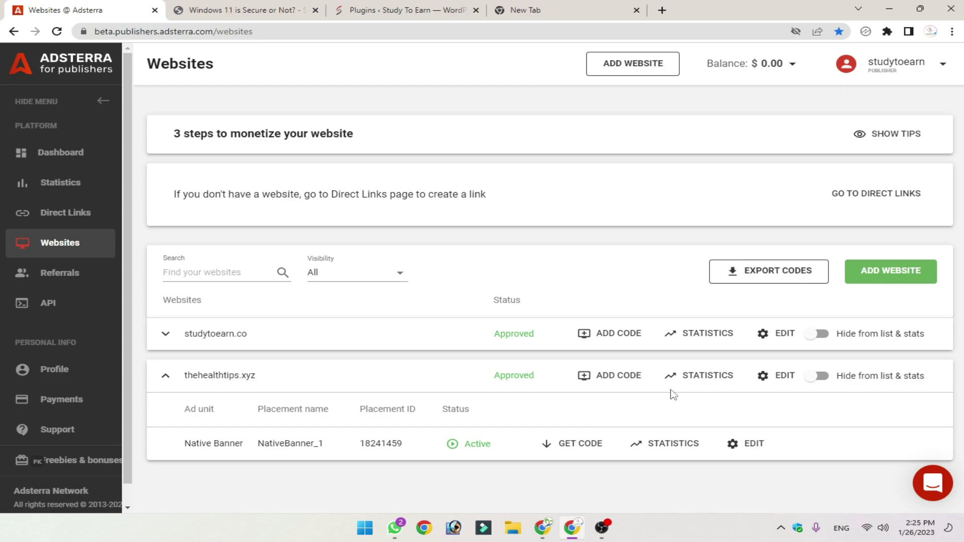
pyautogui.click(580, 444)
pyautogui.scroll(-3, 681, 429)
pyautogui.click(865, 366)
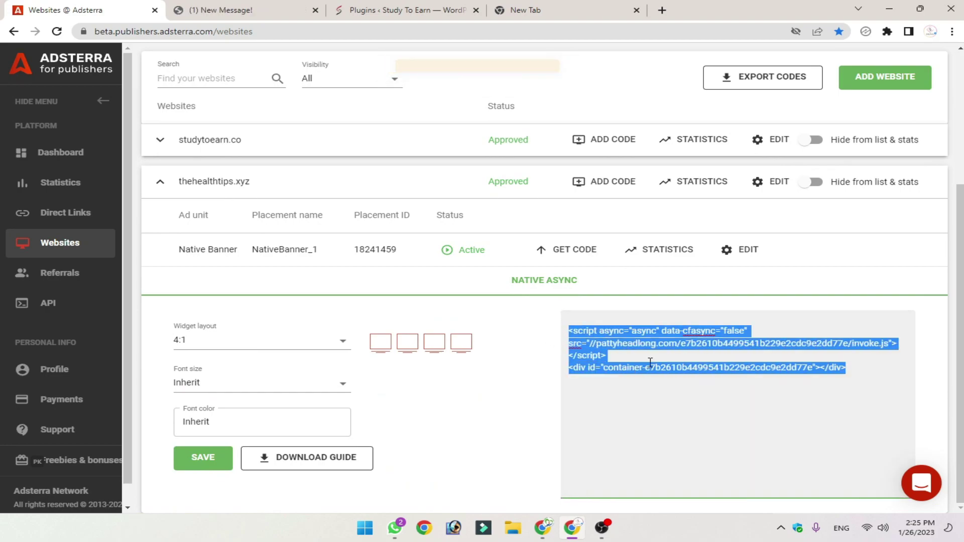
# Step: Switch to the Blogger window and open the layout of The Health Tips blog
pyautogui.click(547, 534)
pyautogui.click(80, 10)
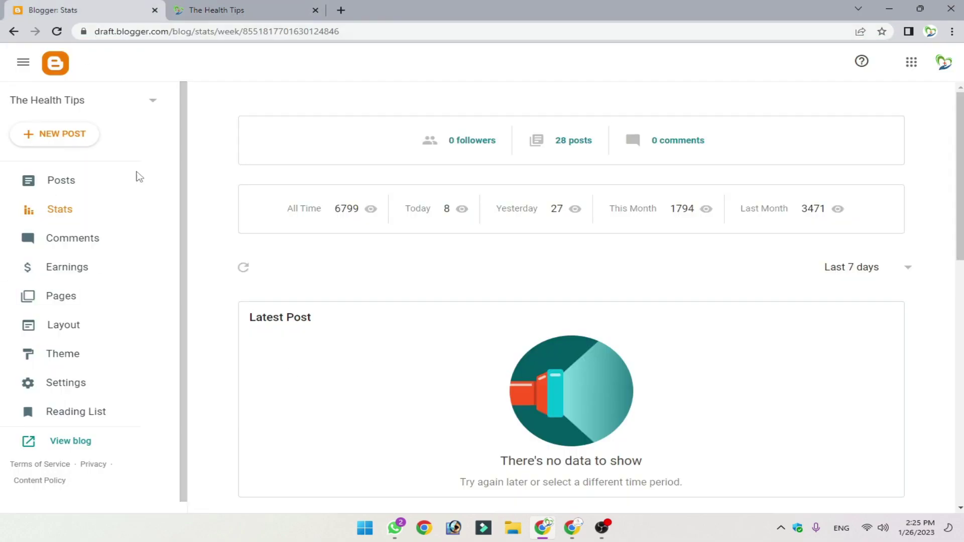
pyautogui.click(61, 328)
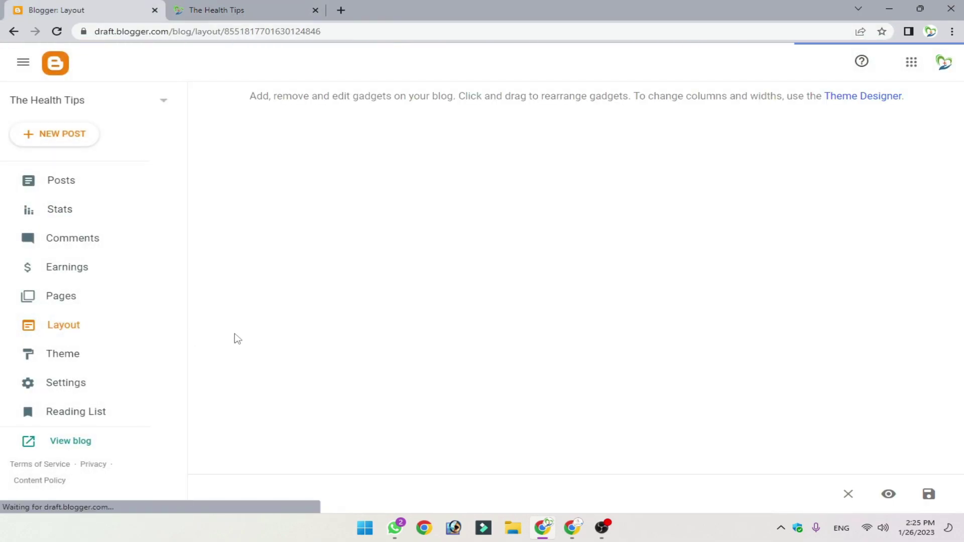
pyautogui.scroll(-1, 513, 336)
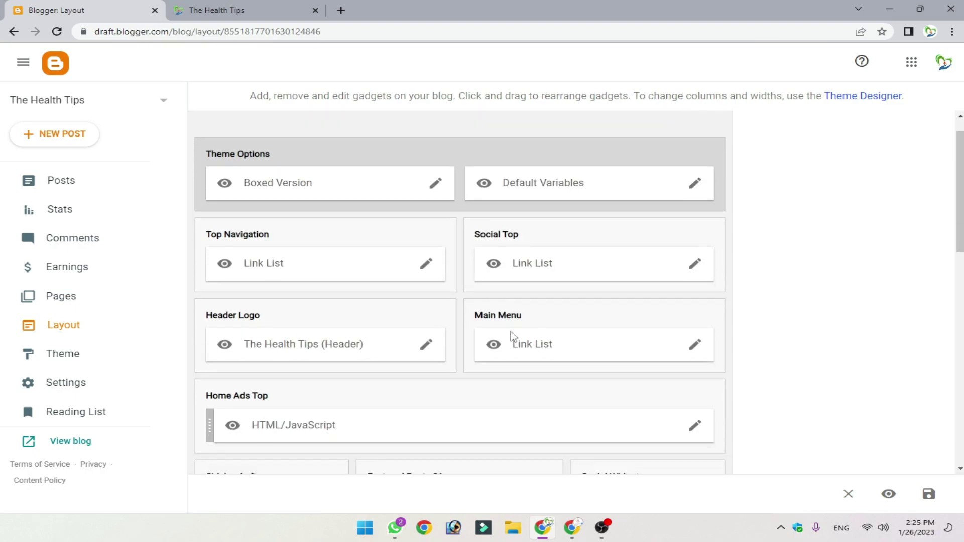
# Step: Replace the content of the Home Ads Top HTML/JavaScript gadget with the copied native banner code and save the gadget
pyautogui.scroll(-2, 513, 336)
pyautogui.click(694, 341)
pyautogui.moveTo(561, 355); pyautogui.dragTo(338, 291)
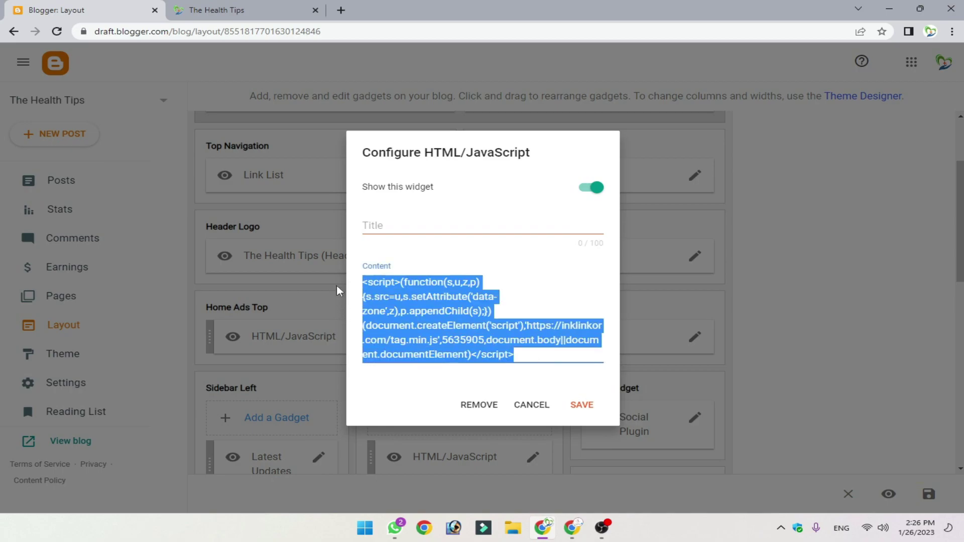
pyautogui.press('BackSpace')
pyautogui.hotkey('ctrl', 'v')
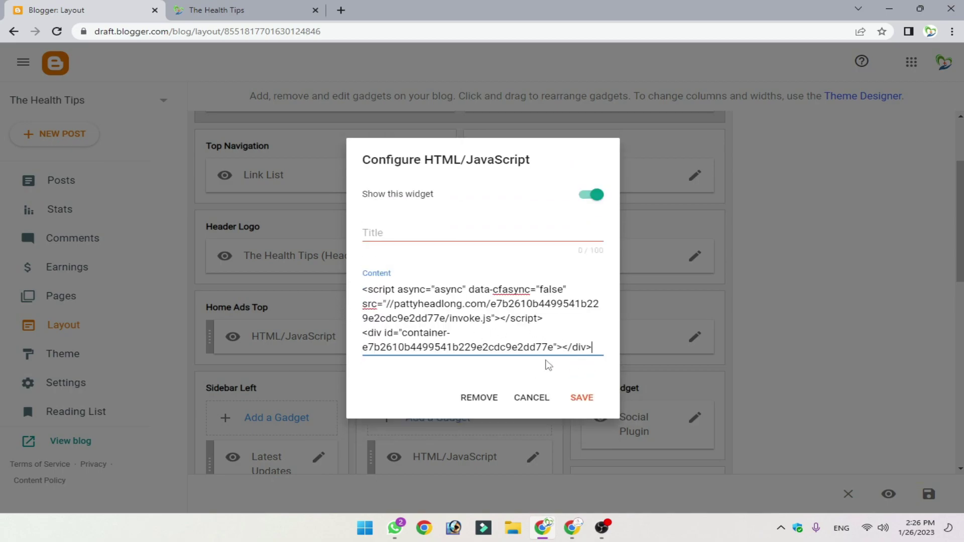
pyautogui.click(576, 399)
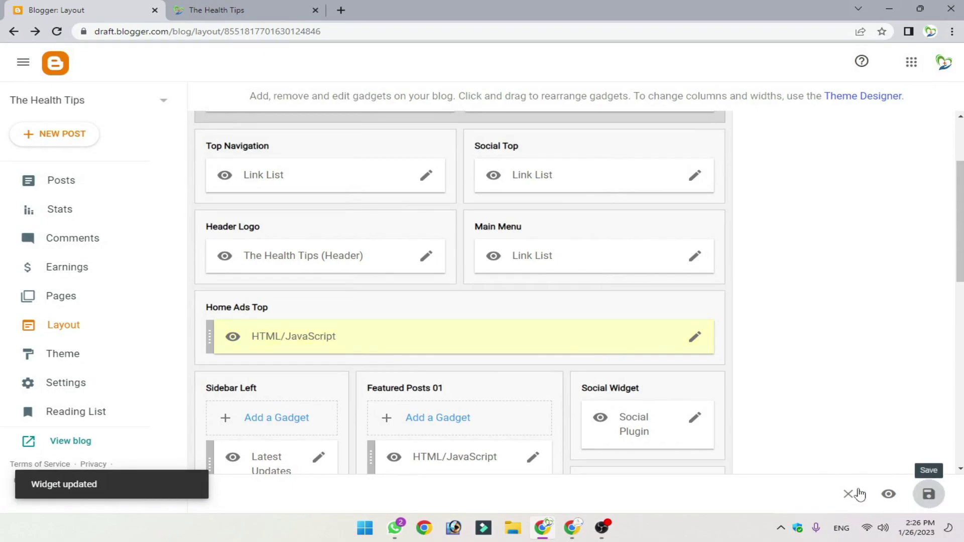
# Step: View the live blog, dismiss the browser extension ad and examine the banner ads on its homepage
pyautogui.click(65, 443)
pyautogui.click(476, 10)
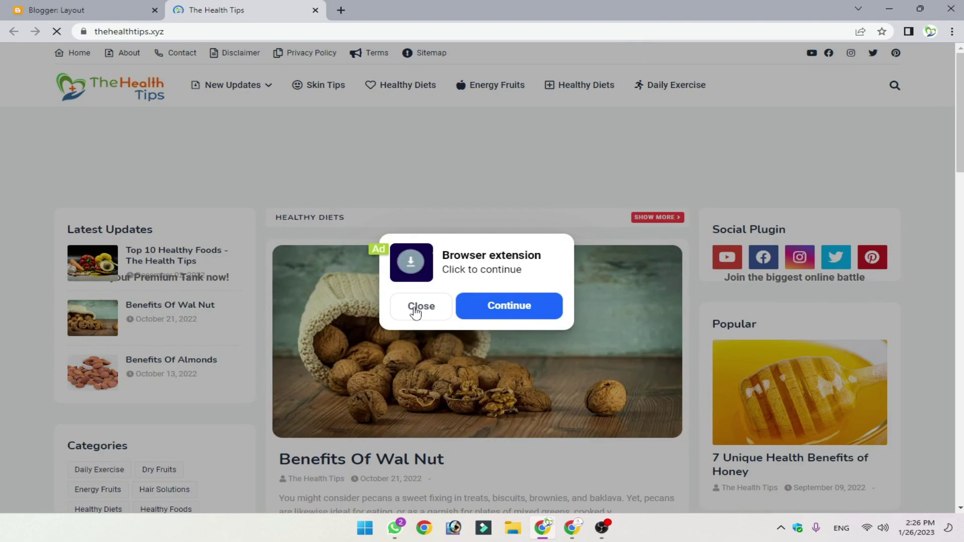
pyautogui.click(414, 308)
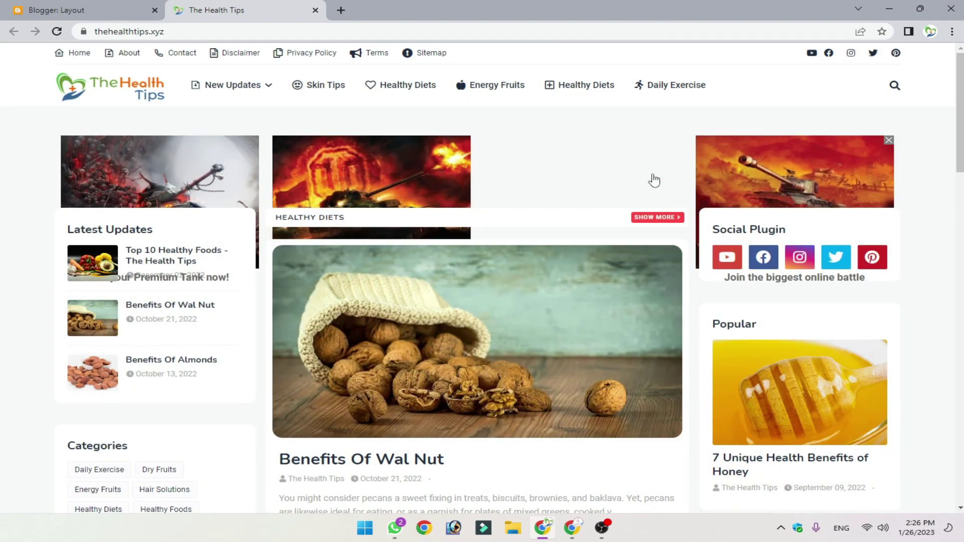
pyautogui.scroll(-3, 839, 151)
pyautogui.scroll(3, 690, 173)
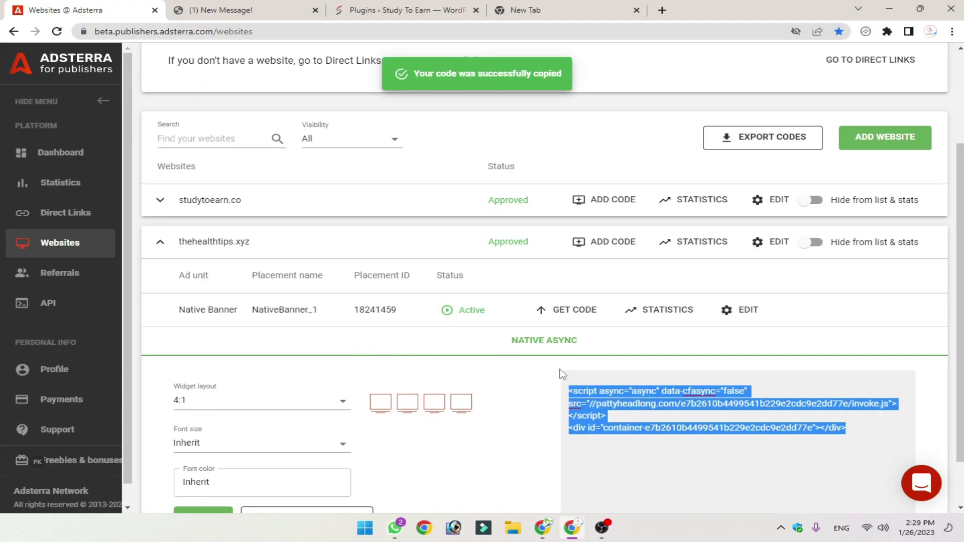
# Step: Back in Adsterra, request a new 300 × 250 px ad code for thehealthtips.xyz and dismiss the confirmation
pyautogui.scroll(-1, 576, 273)
pyautogui.scroll(1, 829, 240)
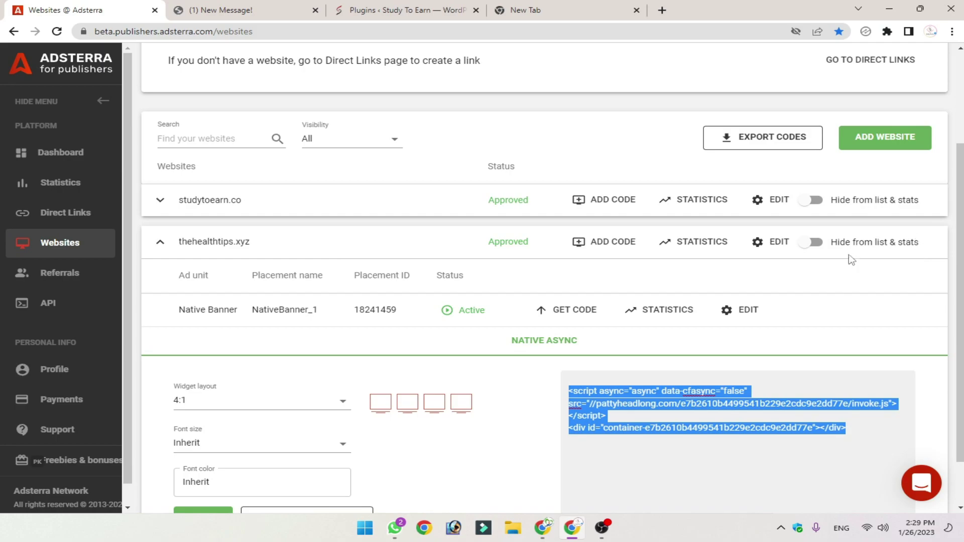
pyautogui.click(608, 243)
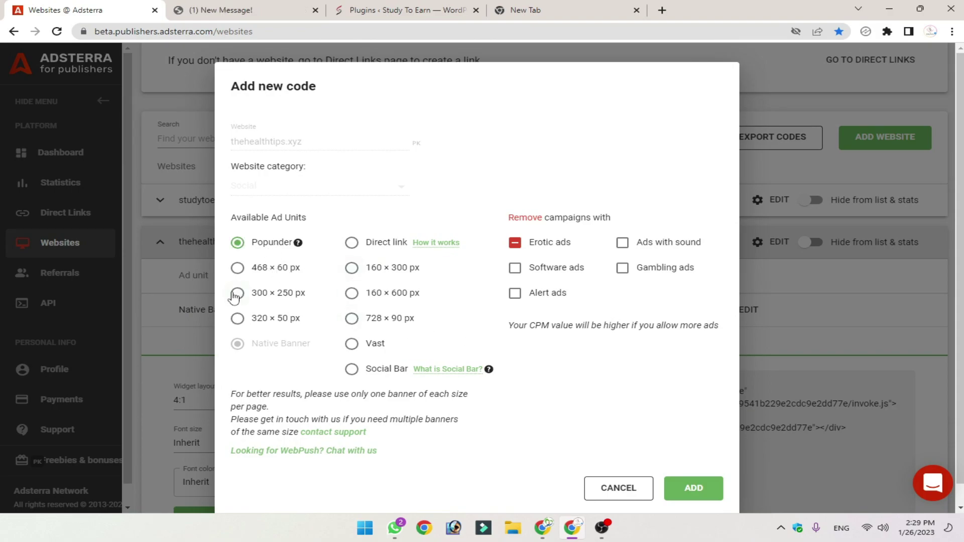
pyautogui.click(269, 295)
pyautogui.click(698, 490)
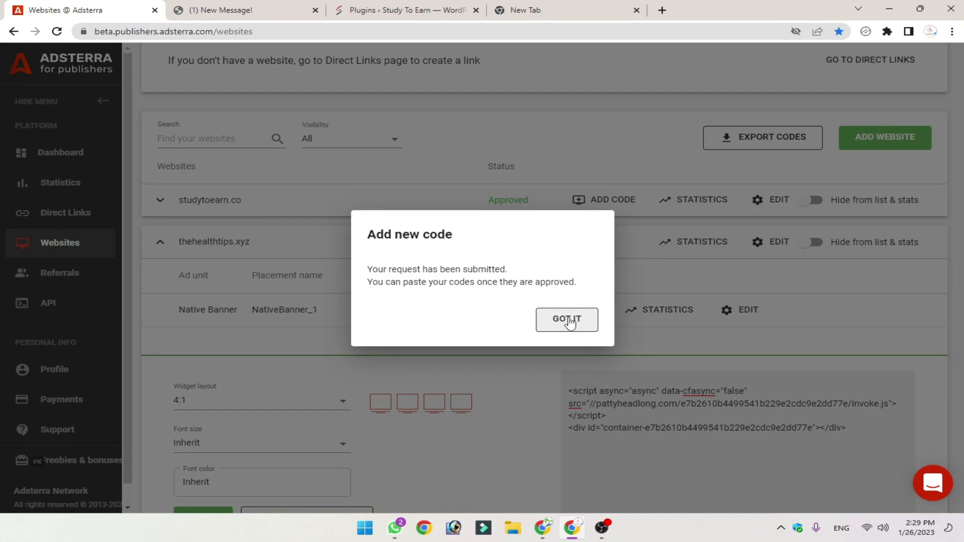
pyautogui.click(569, 323)
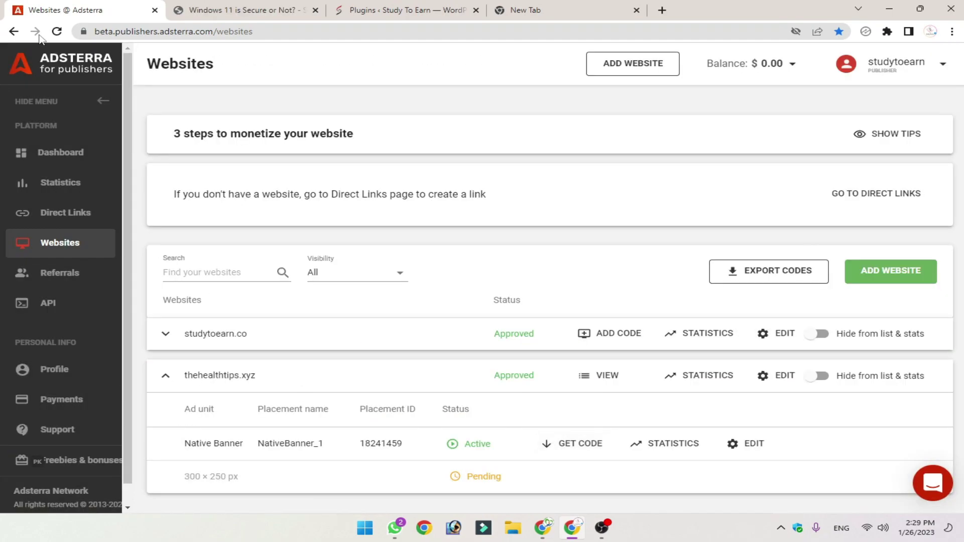
# Step: Reload the Websites page, show the 300x250_1 ad code of thehealthtips.xyz and copy it
pyautogui.click(57, 37)
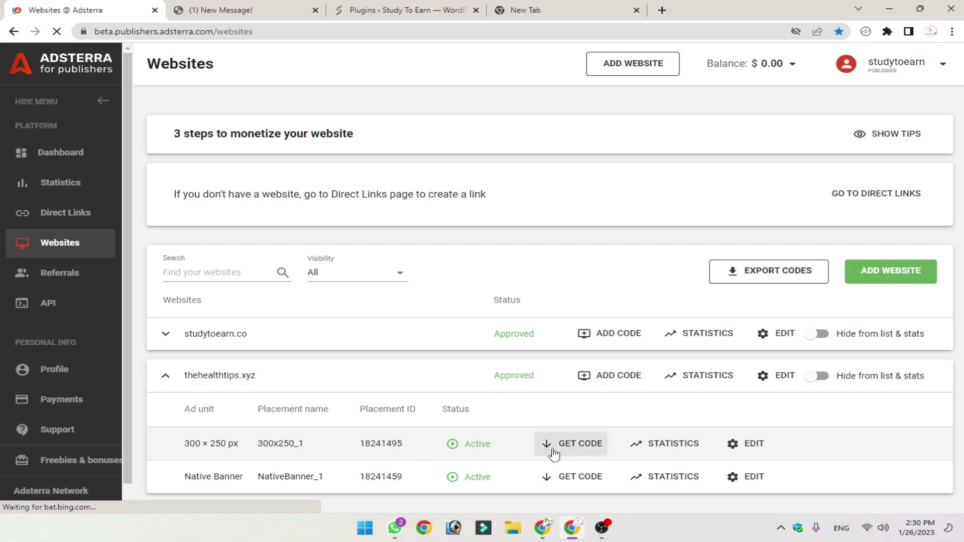
pyautogui.click(587, 450)
pyautogui.scroll(-5, 728, 431)
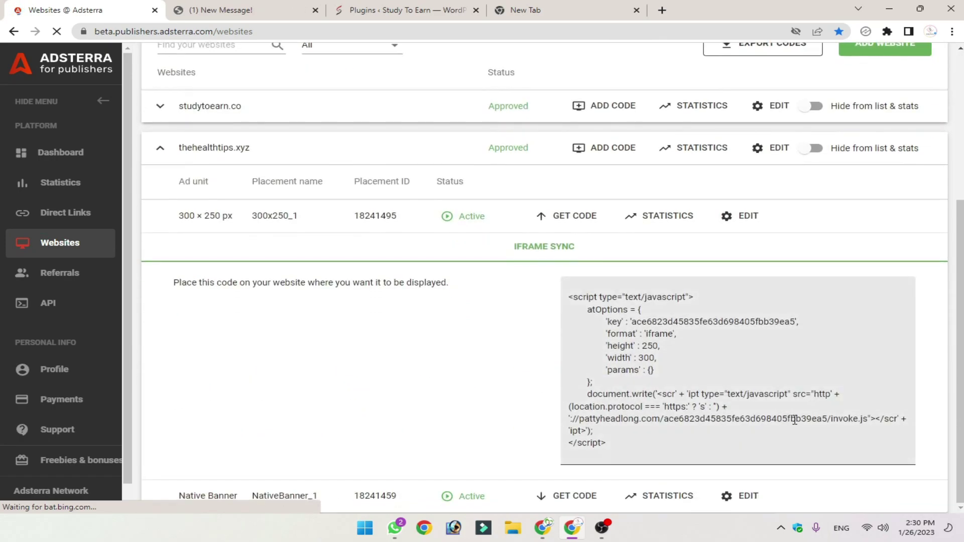
pyautogui.click(635, 446)
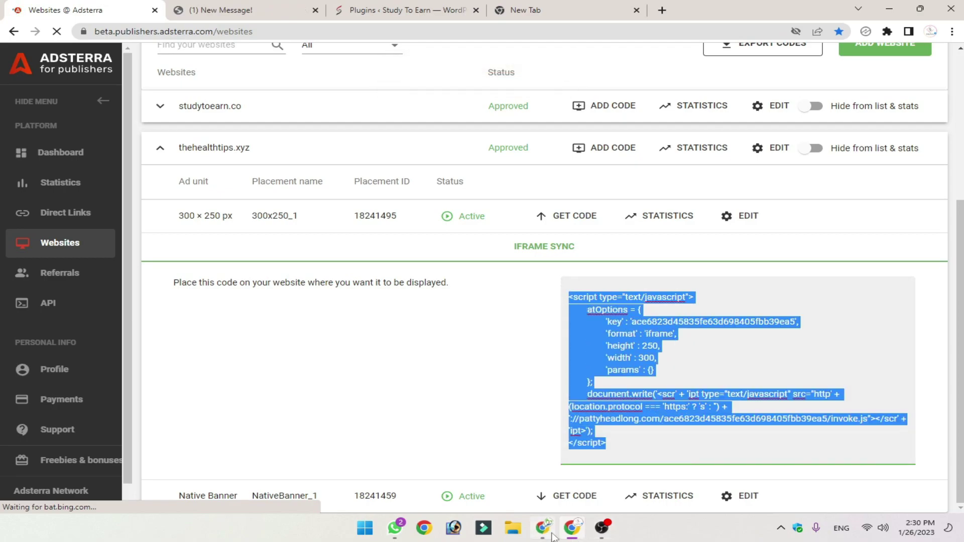
# Step: In the Blogger layout, add an HTML/JavaScript gadget to Sidebar Right containing the copied 300 × 250 px ad code and save it
pyautogui.click(542, 527)
pyautogui.click(57, 10)
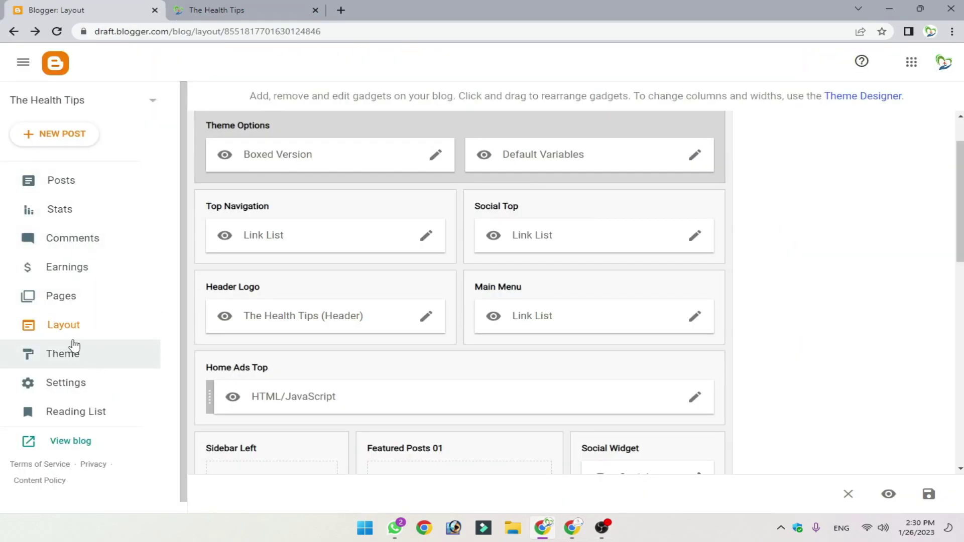
pyautogui.scroll(-5, 461, 331)
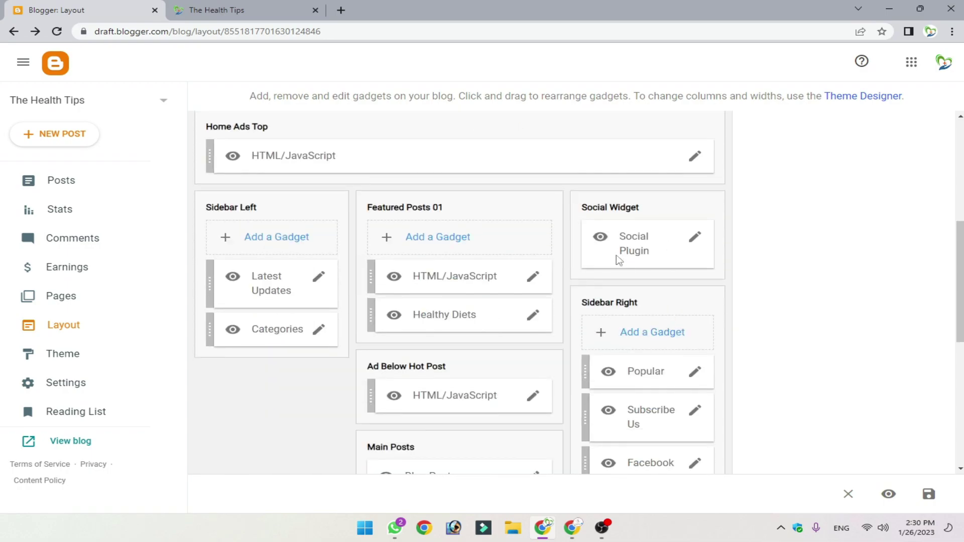
pyautogui.scroll(-4, 656, 334)
pyautogui.scroll(3, 694, 329)
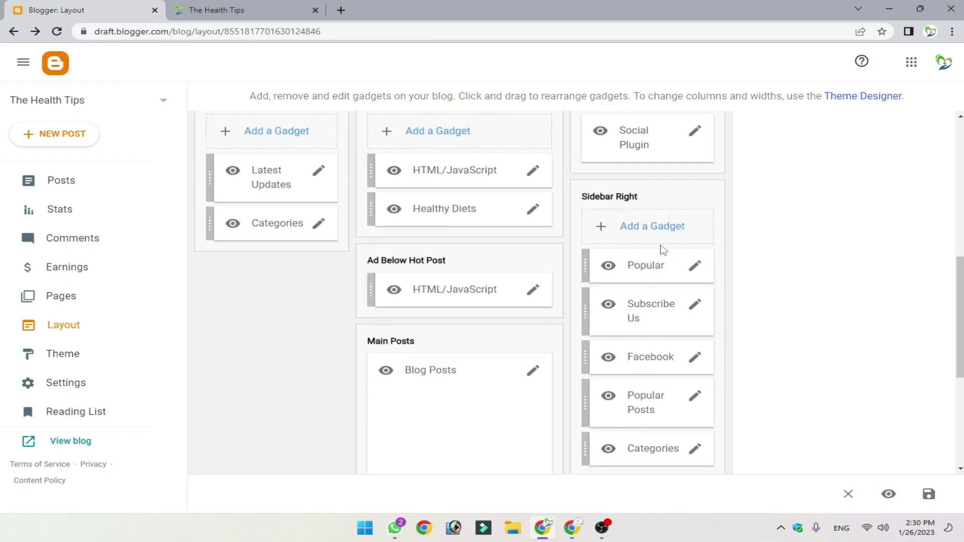
pyautogui.click(642, 276)
pyautogui.scroll(-1, 467, 243)
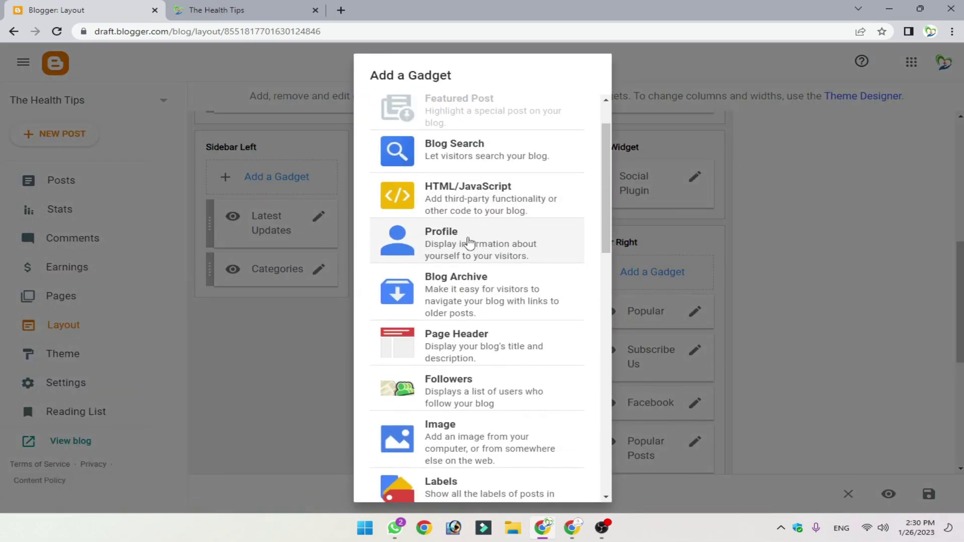
pyautogui.click(559, 219)
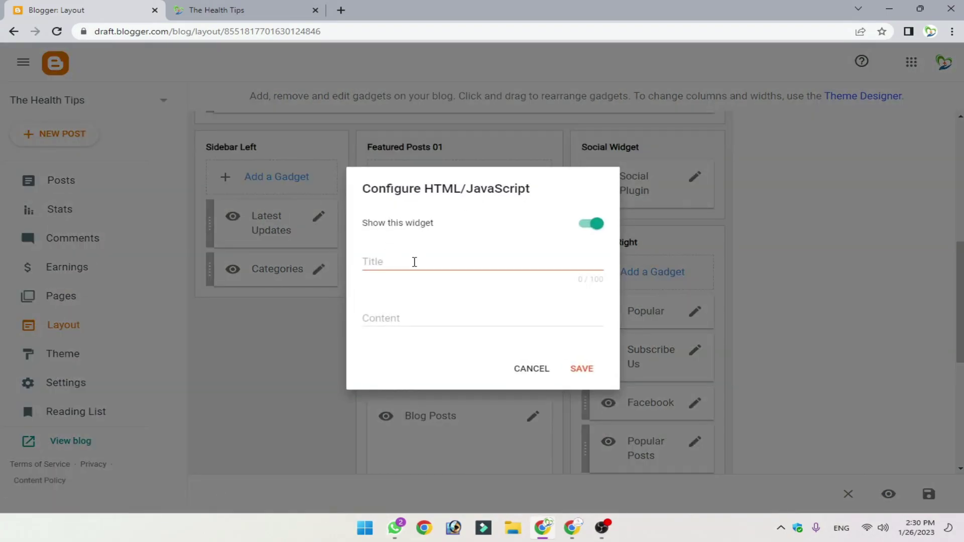
pyautogui.hotkey('ctrl', 'v')
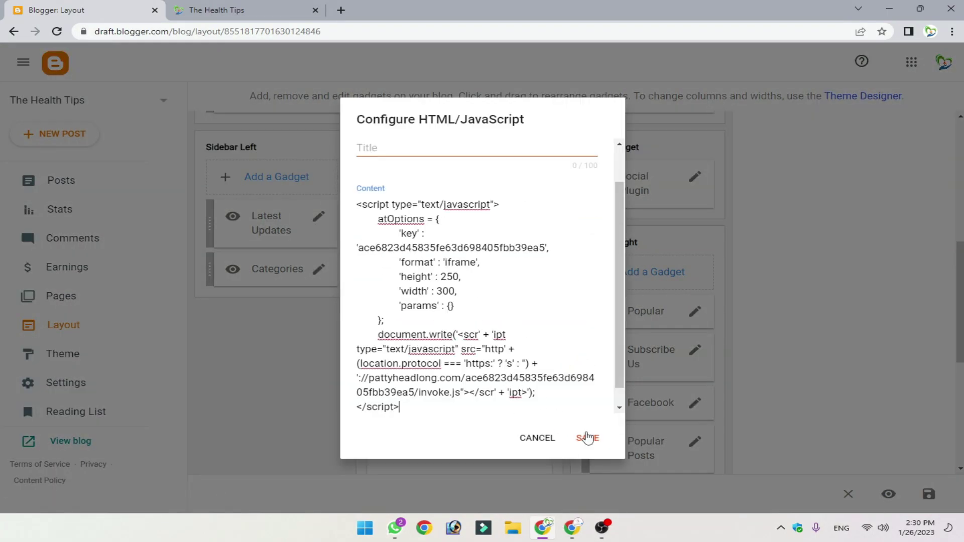
pyautogui.click(587, 438)
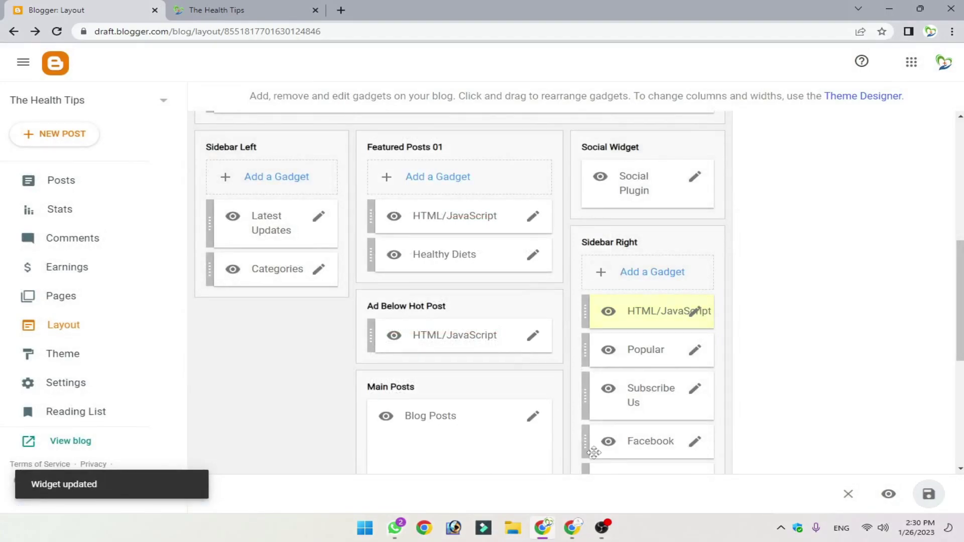
# Step: View the live blog and examine the ads around the Benefits Of Wal Nut post, including the sidebar banner
pyautogui.click(73, 444)
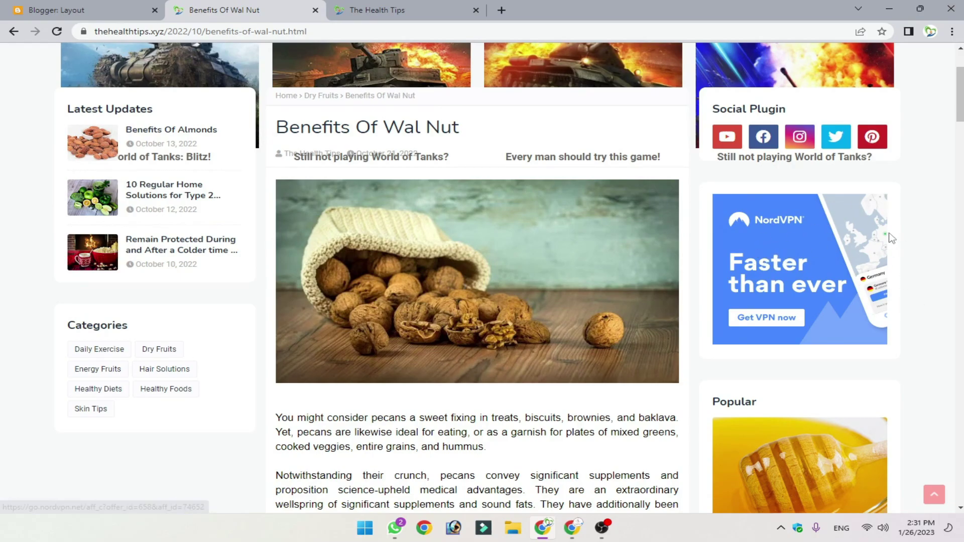
pyautogui.scroll(-1, 775, 249)
pyautogui.scroll(-20, 776, 250)
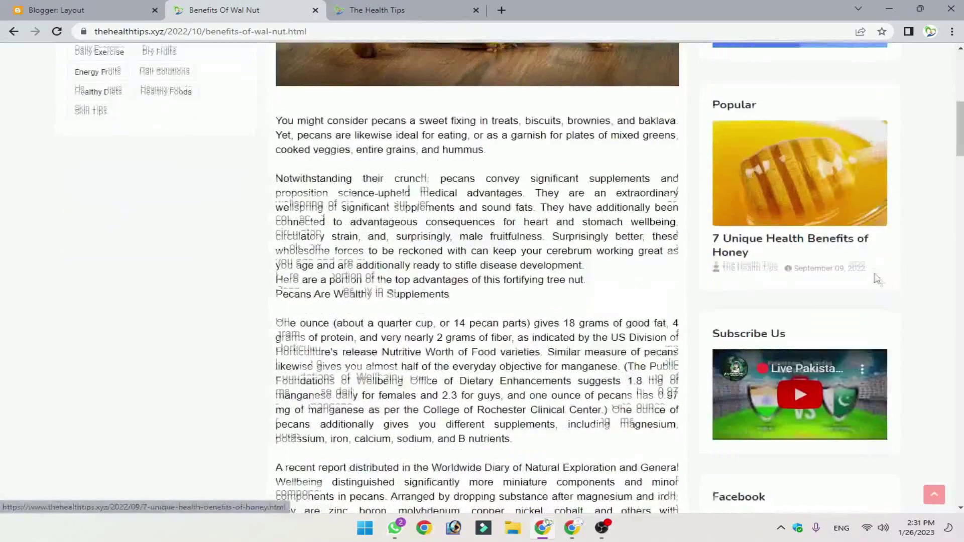
pyautogui.scroll(20, 826, 386)
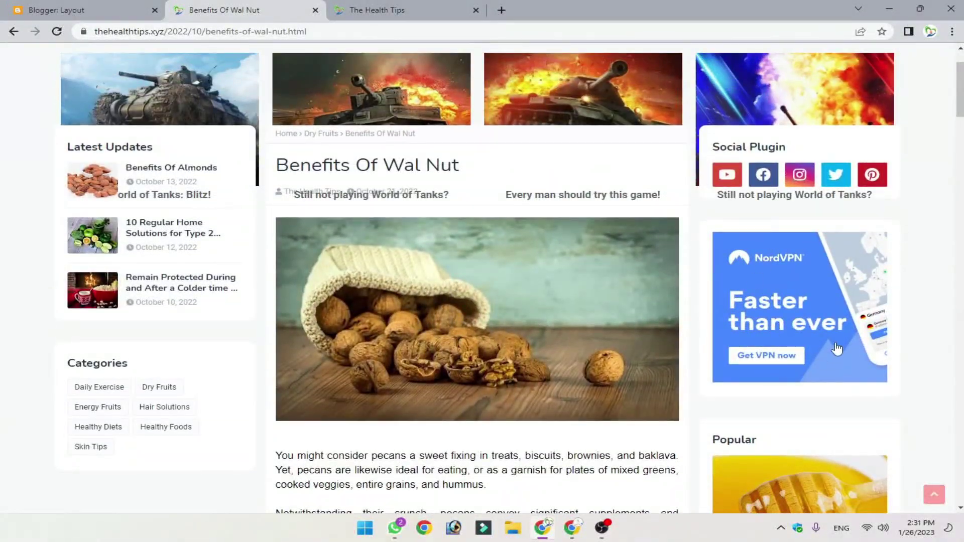
pyautogui.scroll(2, 830, 356)
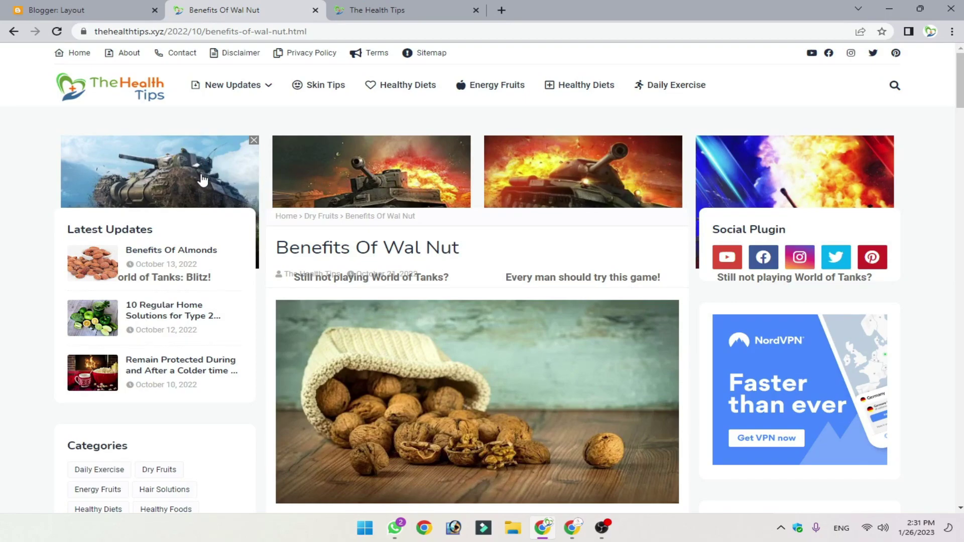
# Step: Switch back to Adsterra, review the ad units for a new thehealthtips.xyz code with Direct link selected, and cancel without adding it
pyautogui.hotkey('alt', 'Tab')
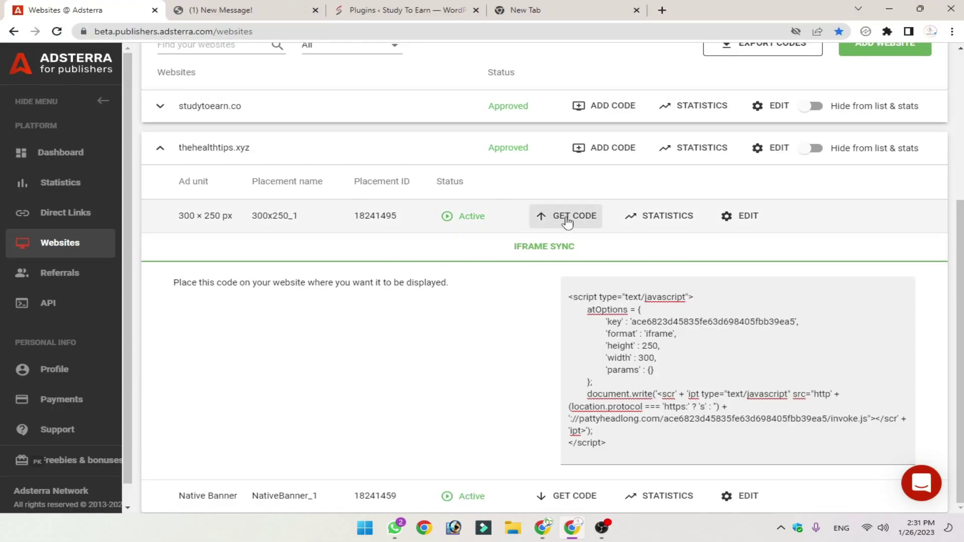
pyautogui.click(608, 149)
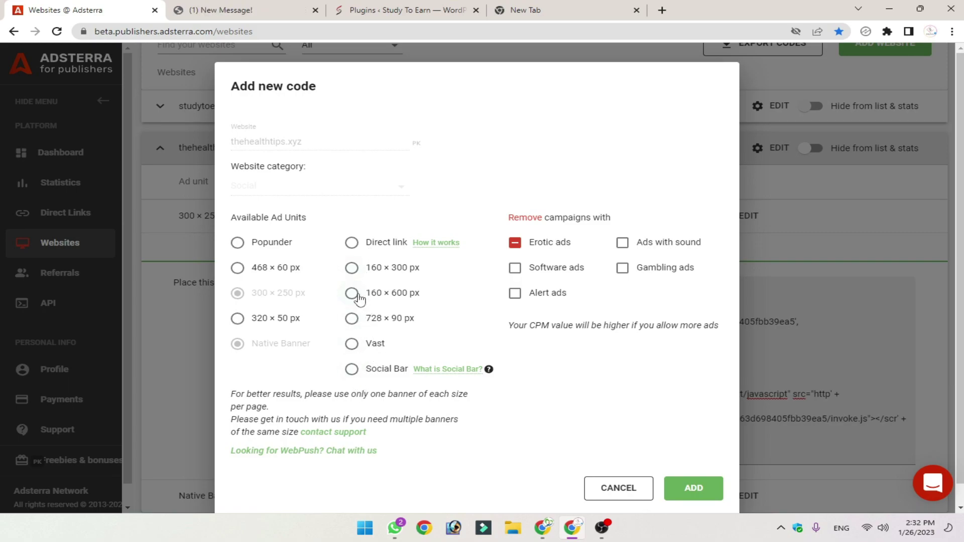
pyautogui.click(377, 247)
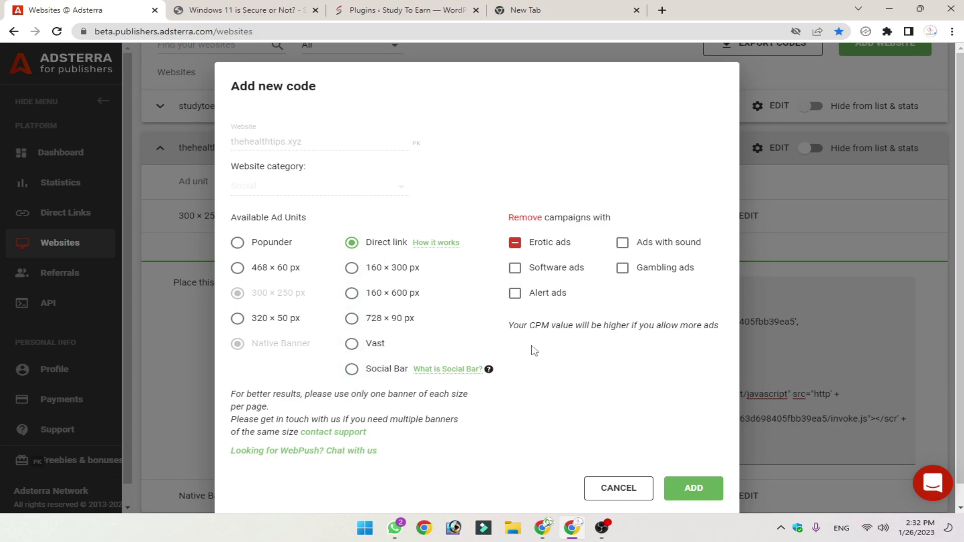
pyautogui.click(621, 486)
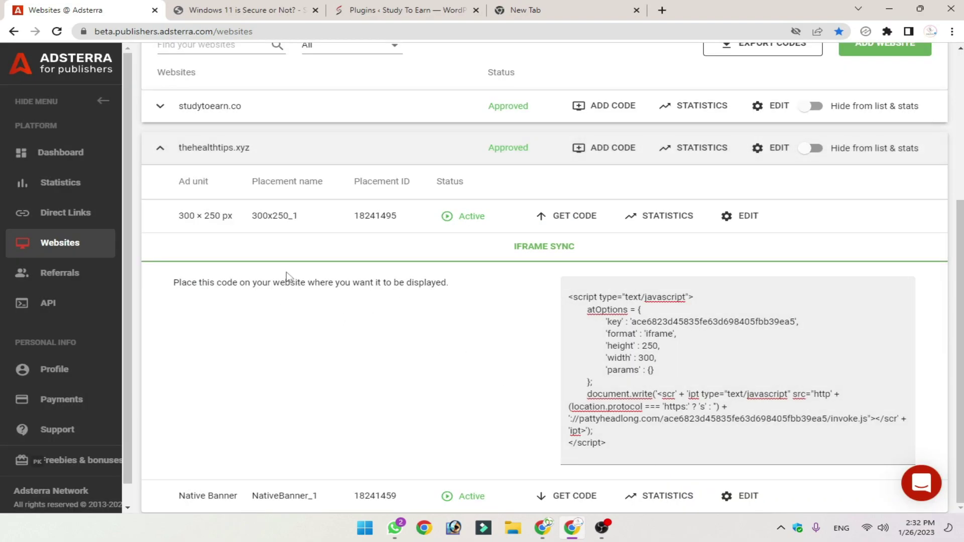
# Step: Show the Direct Links page and examine its instructions and the list of existing direct links
pyautogui.click(30, 221)
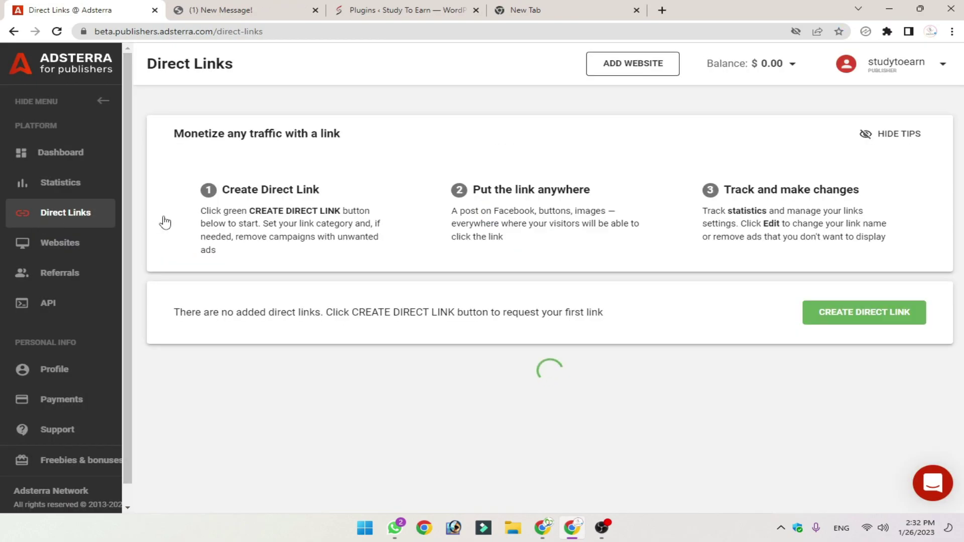
pyautogui.scroll(-2, 800, 398)
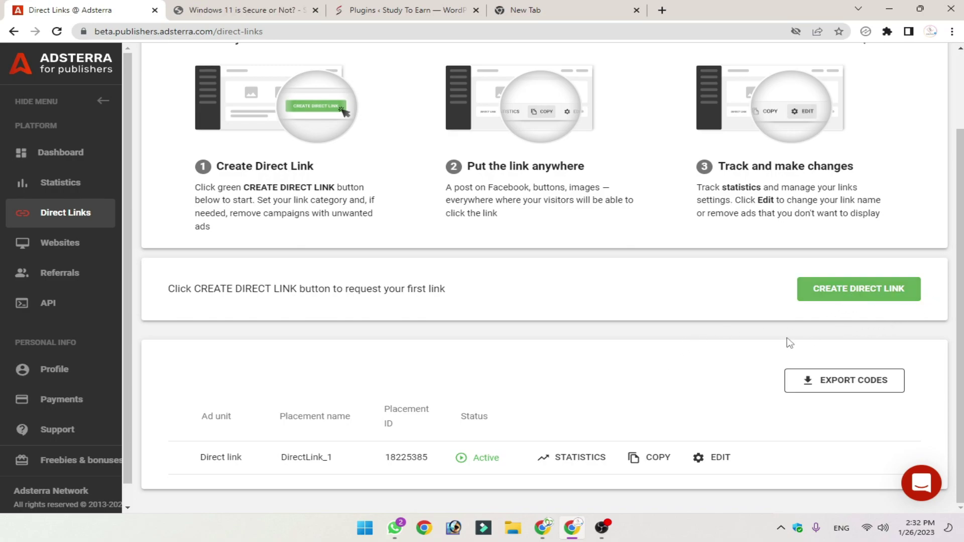
pyautogui.scroll(2, 614, 358)
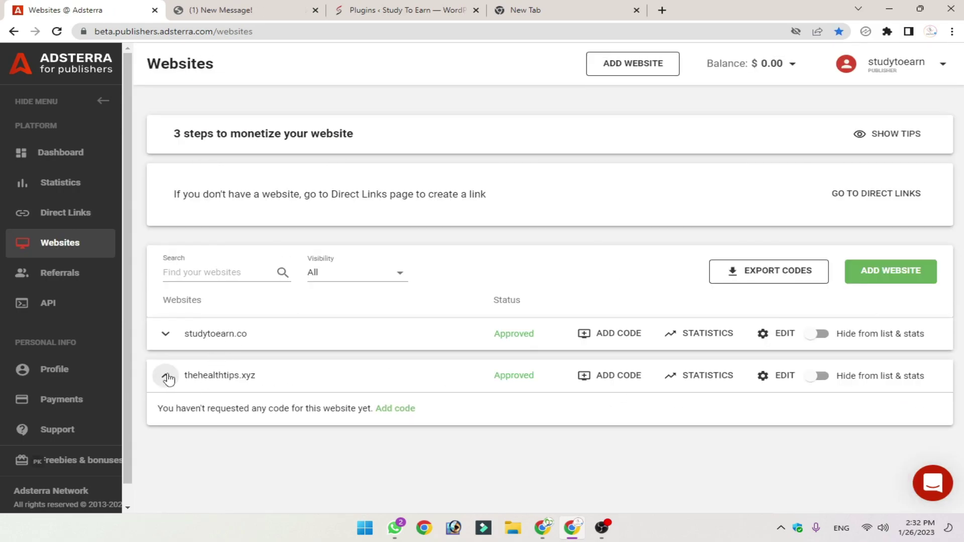
# Step: On the Websites page, collapse the thehealthtips.xyz entry and view the form for adding a new website, closing it without adding one
pyautogui.click(166, 376)
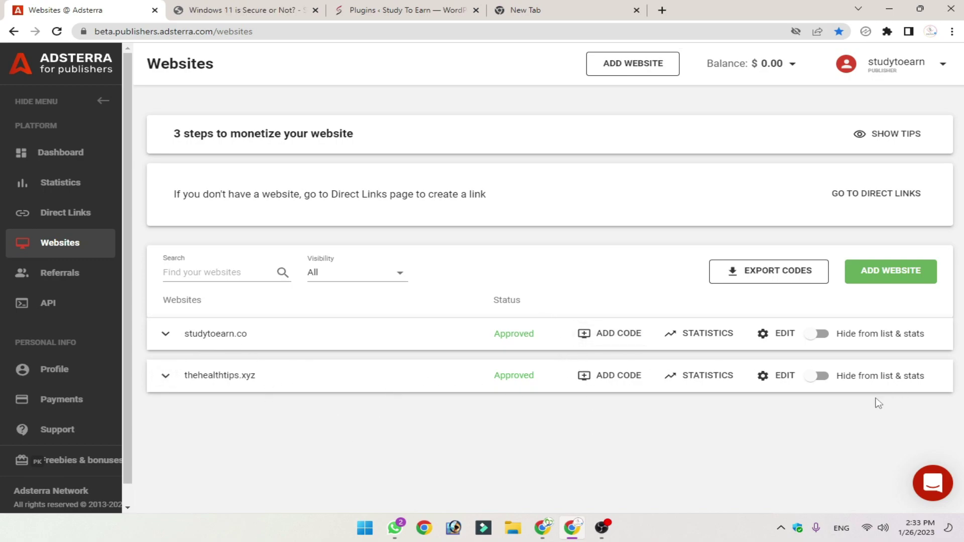
pyautogui.click(897, 270)
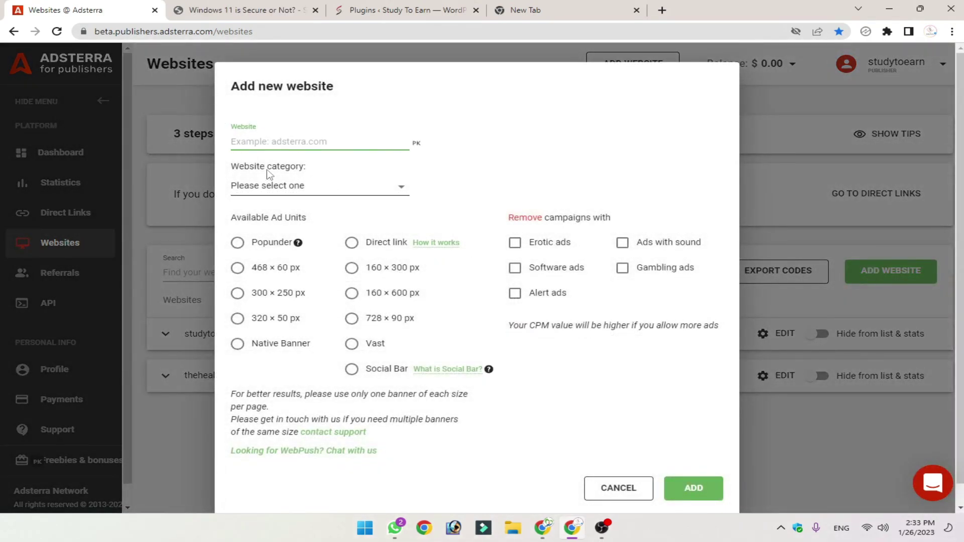
pyautogui.click(618, 487)
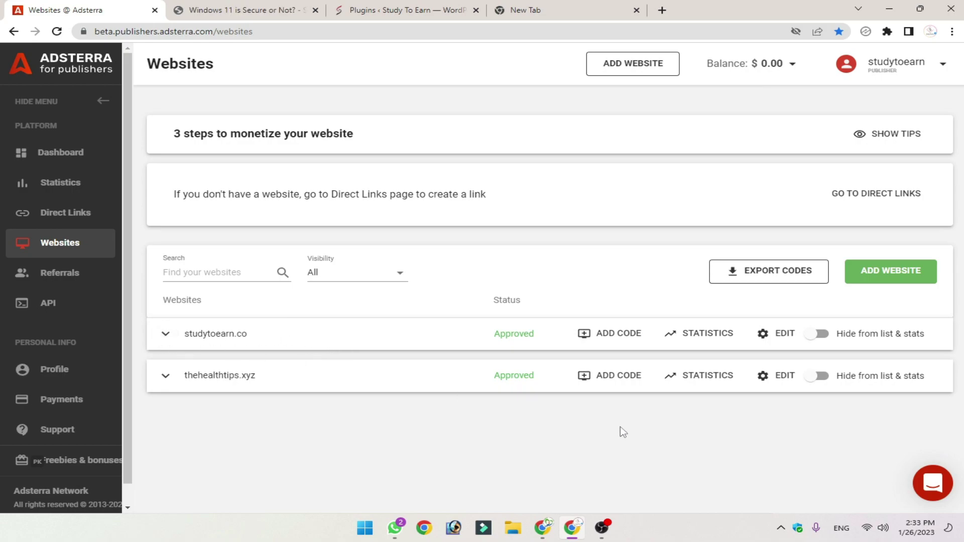
# Step: Show the breakdown of the account balance and close it again
pyautogui.click(792, 67)
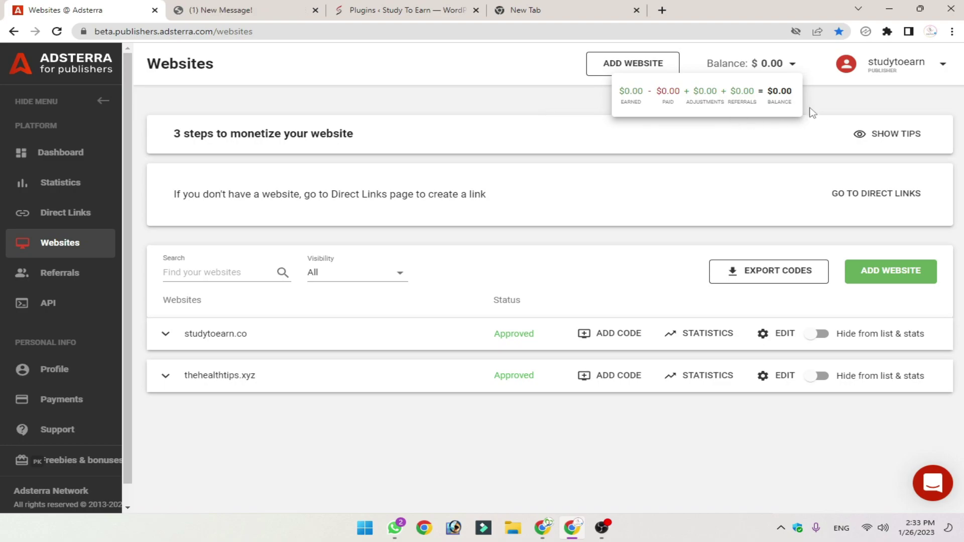
pyautogui.click(791, 67)
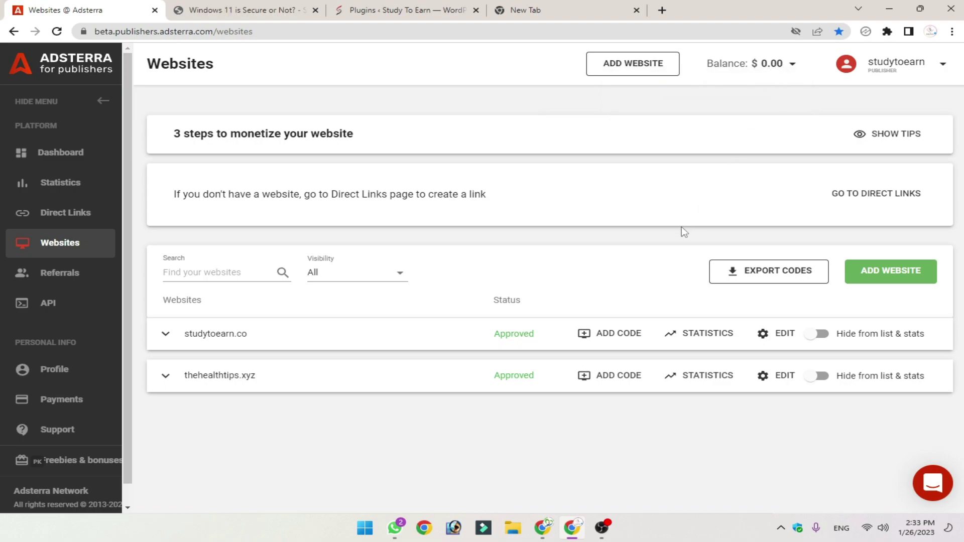